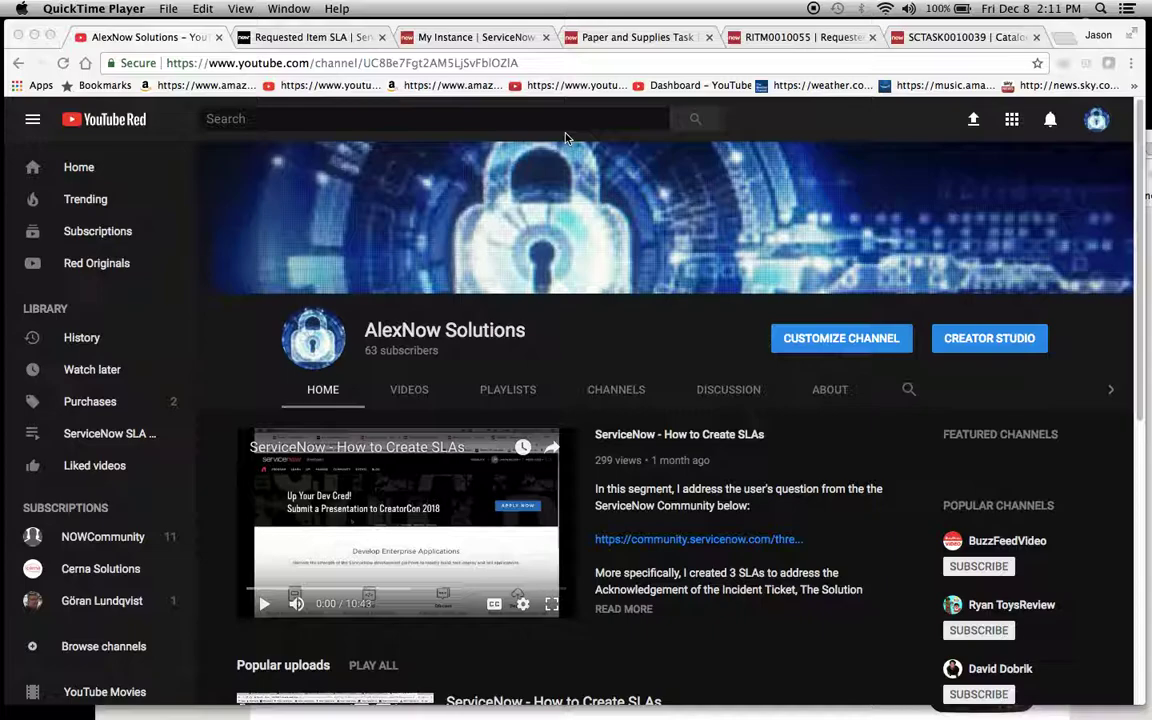
Read the "Requested Item SLA" community question and check the developer instance's details
{"action": "left_click", "coordinate": [306, 40]}
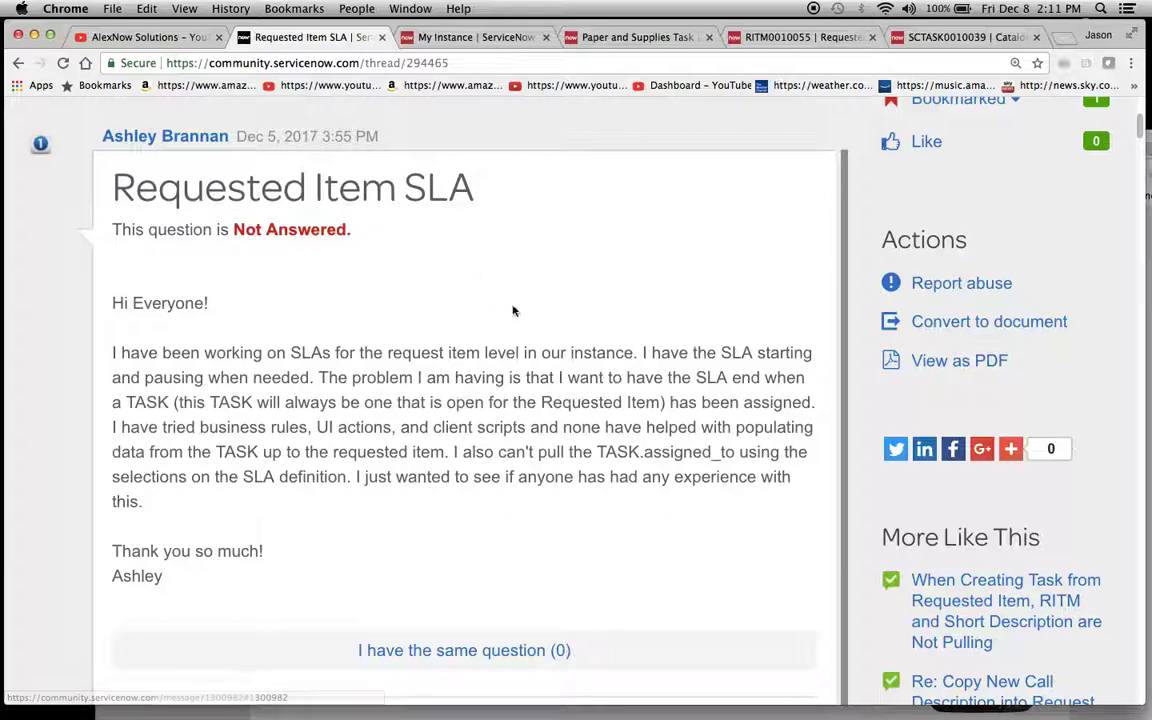
{"action": "scroll", "coordinate": [530, 322], "scroll_direction": "down", "scroll_amount": 2}
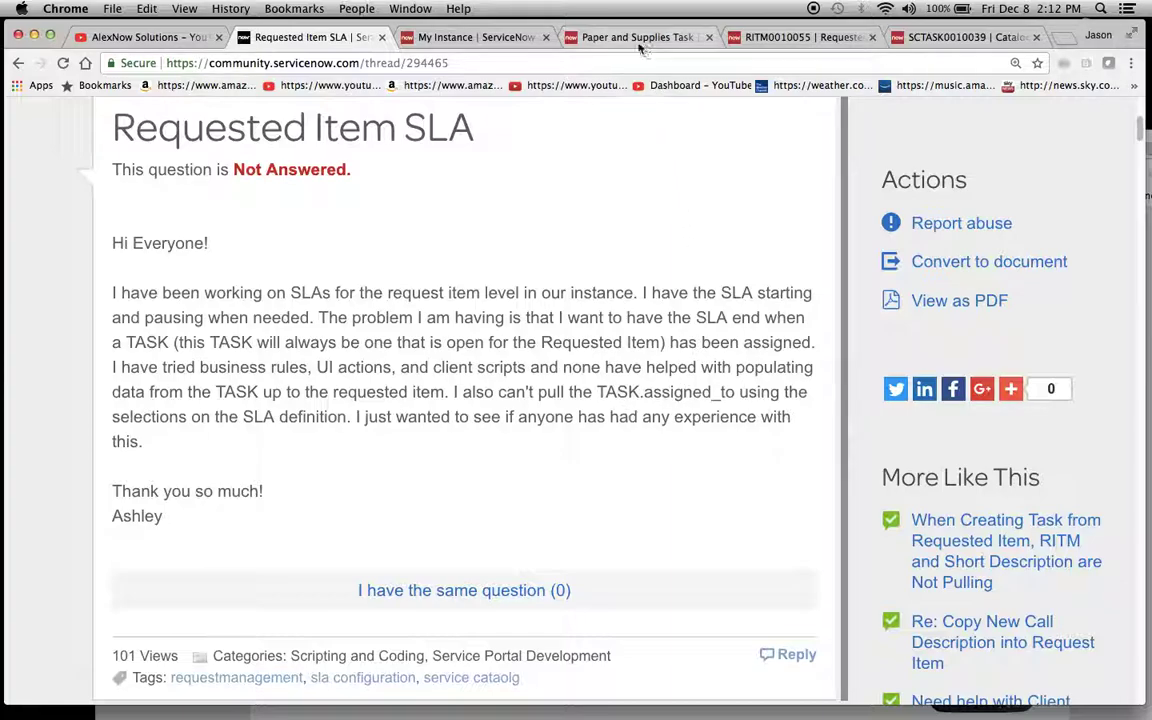
{"action": "left_click", "coordinate": [494, 34]}
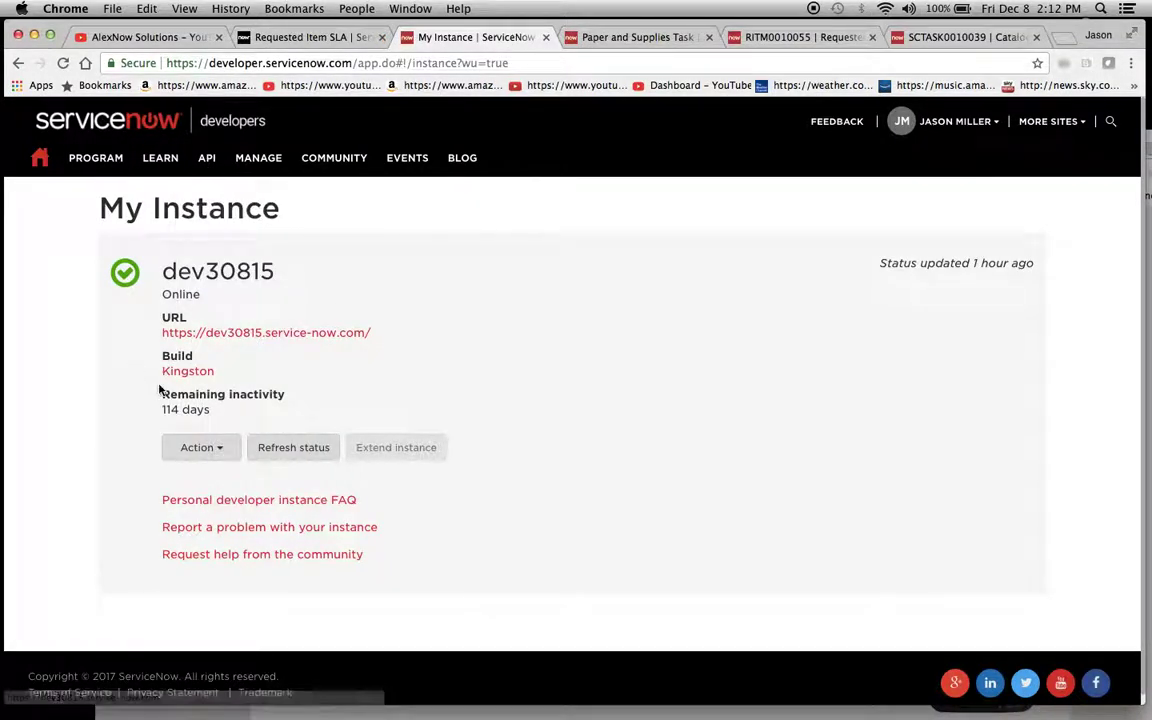
Examine the Paper and Supplies Task SLA definition and its start conditions
{"action": "left_click", "coordinate": [632, 40]}
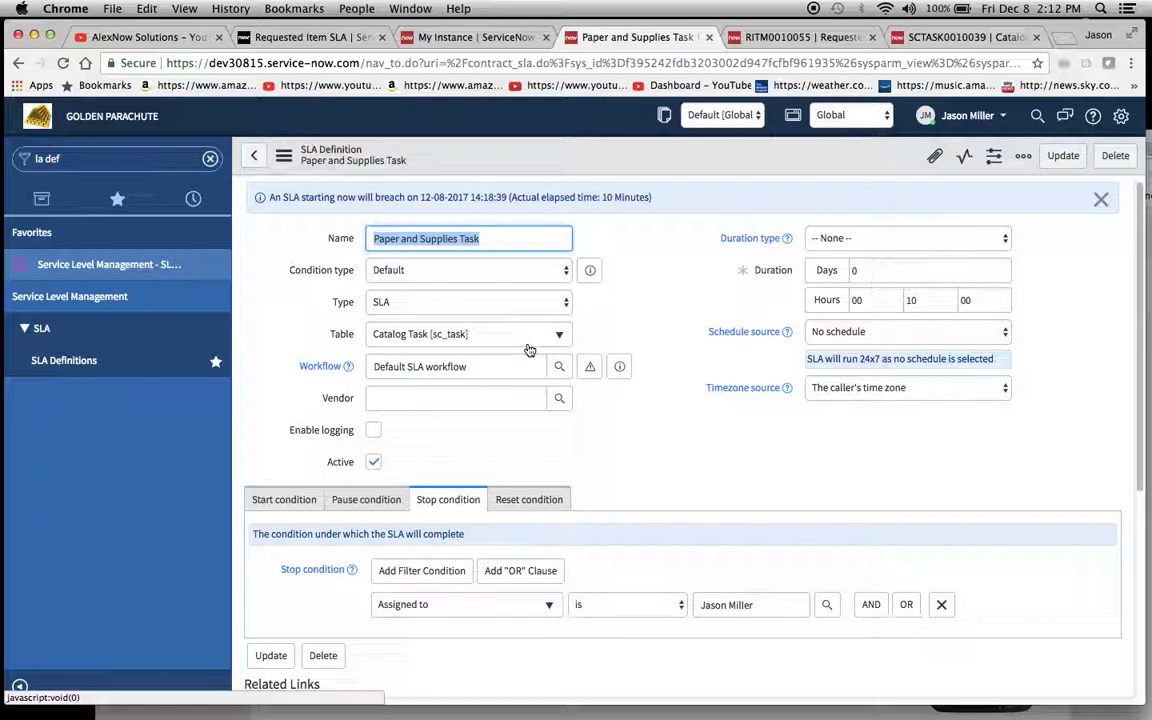
{"action": "scroll", "coordinate": [665, 347], "scroll_direction": "down", "scroll_amount": 3}
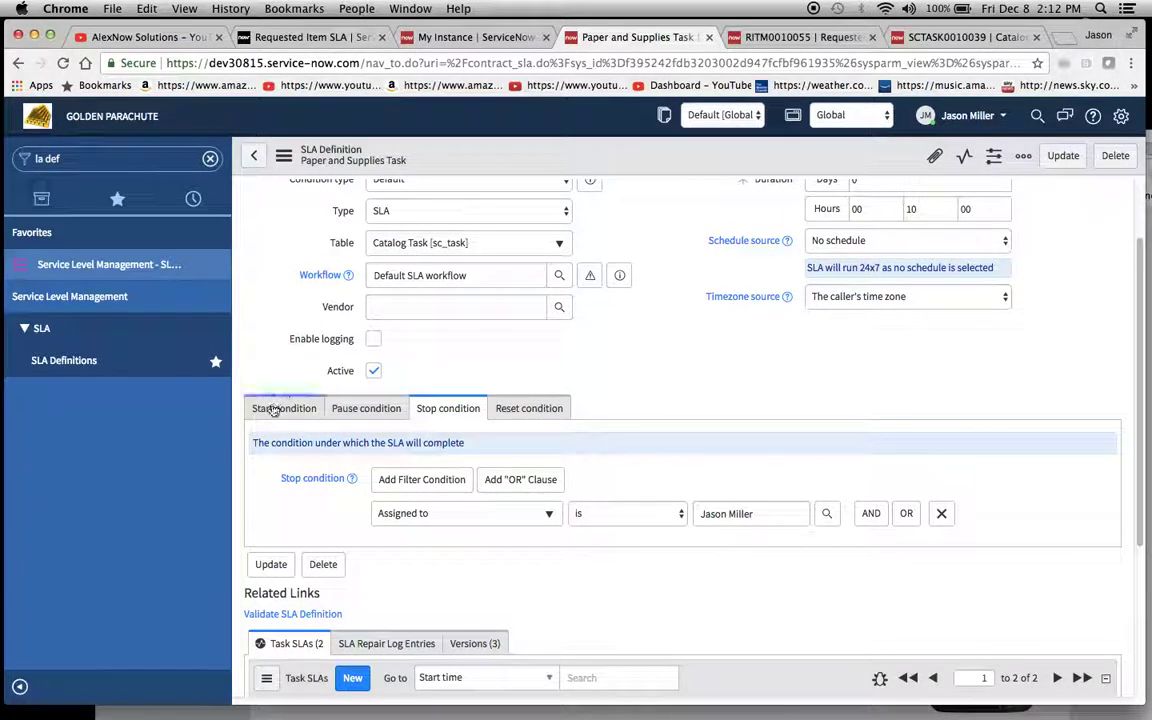
{"action": "left_click", "coordinate": [273, 409]}
{"action": "scroll", "coordinate": [805, 458], "scroll_direction": "down", "scroll_amount": 3}
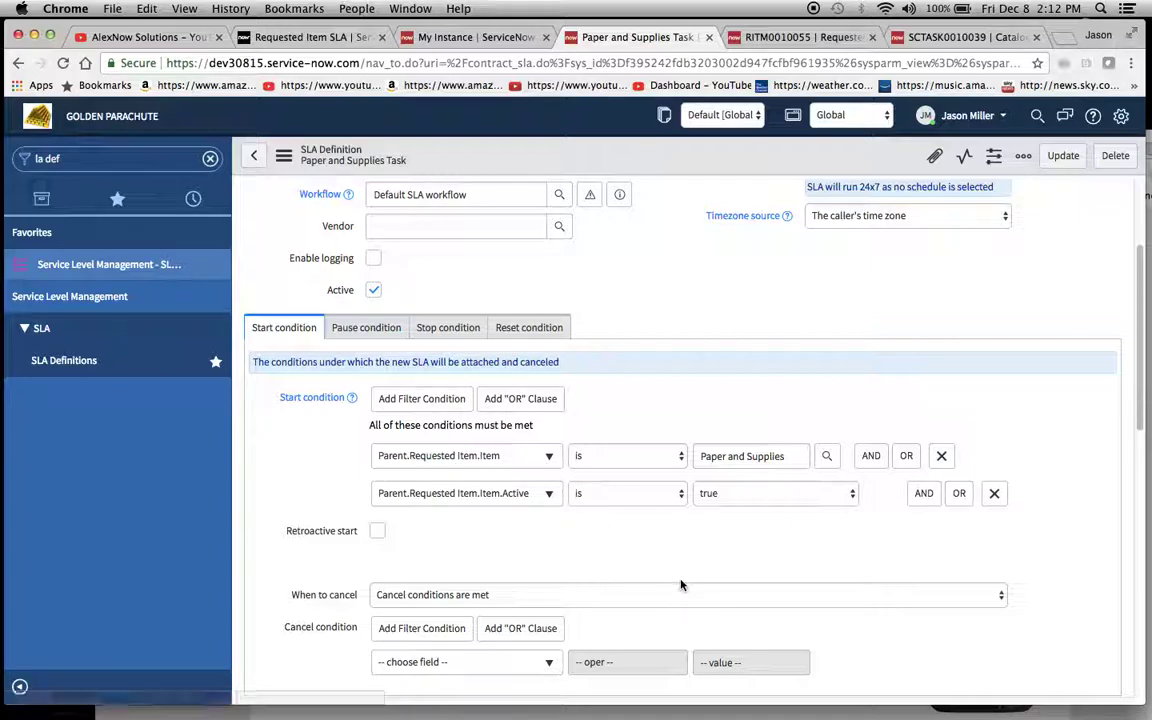
Add a third AND row to the start condition and choose Show Related Fields to expose the related-table fields
{"action": "left_click", "coordinate": [923, 493]}
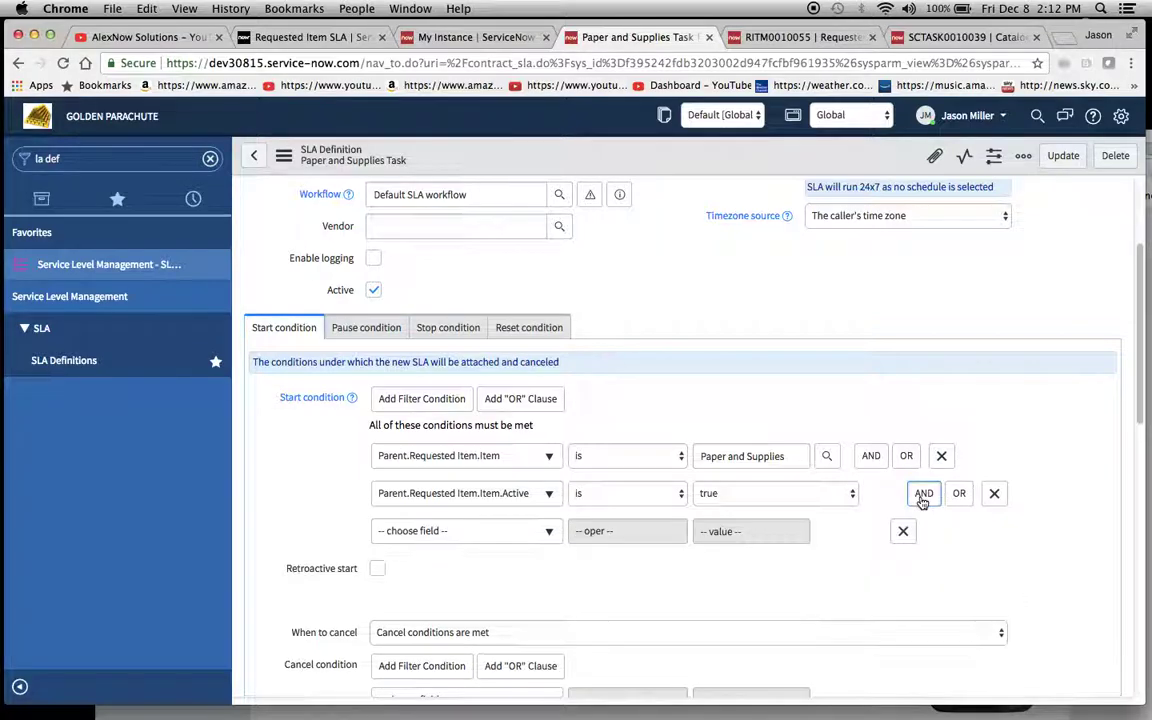
{"action": "left_click", "coordinate": [549, 535]}
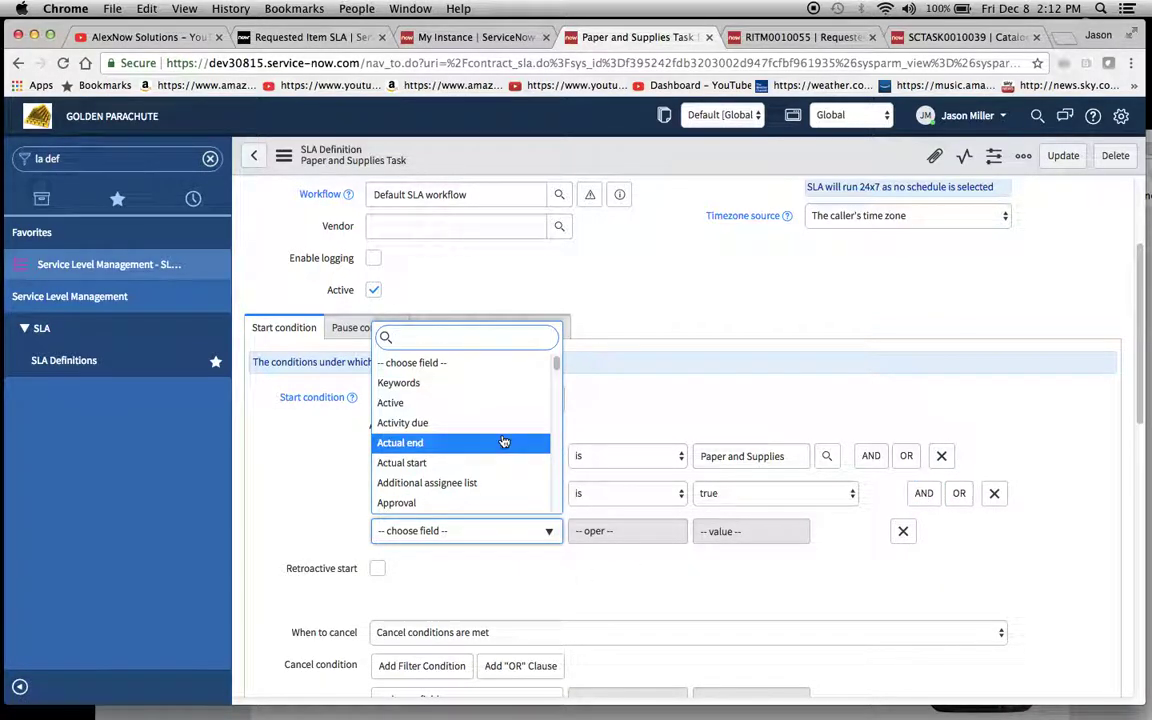
{"action": "scroll", "coordinate": [504, 442], "scroll_direction": "down", "scroll_amount": 15}
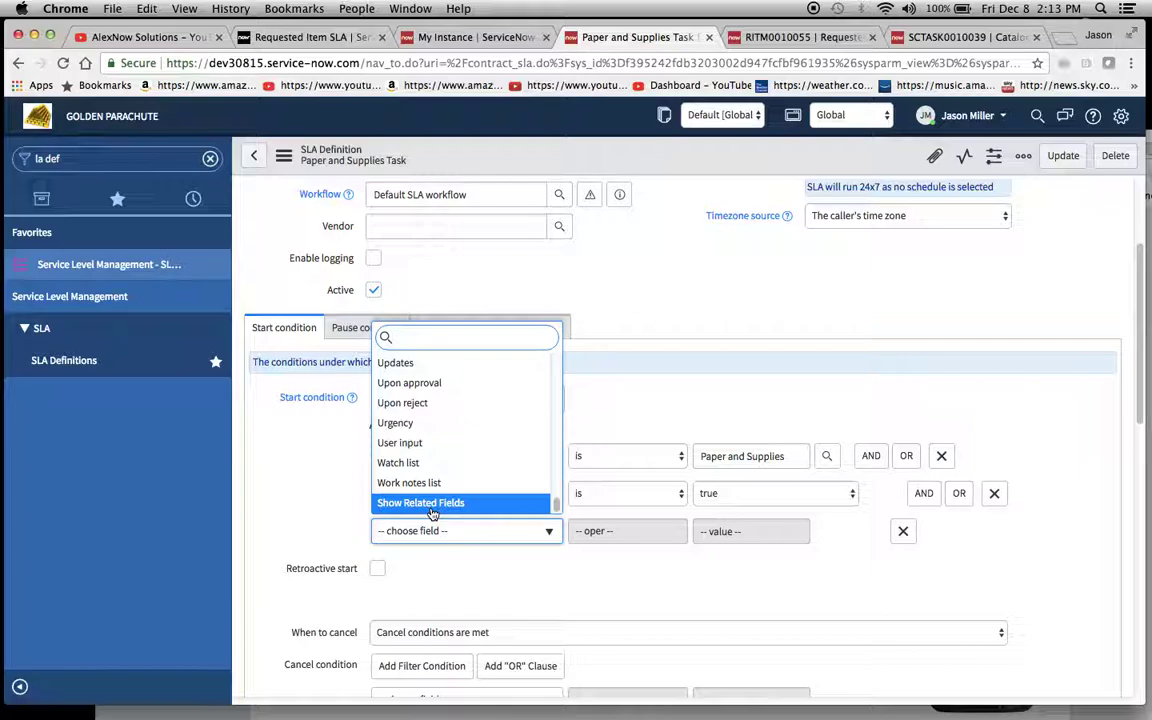
{"action": "left_click", "coordinate": [432, 503]}
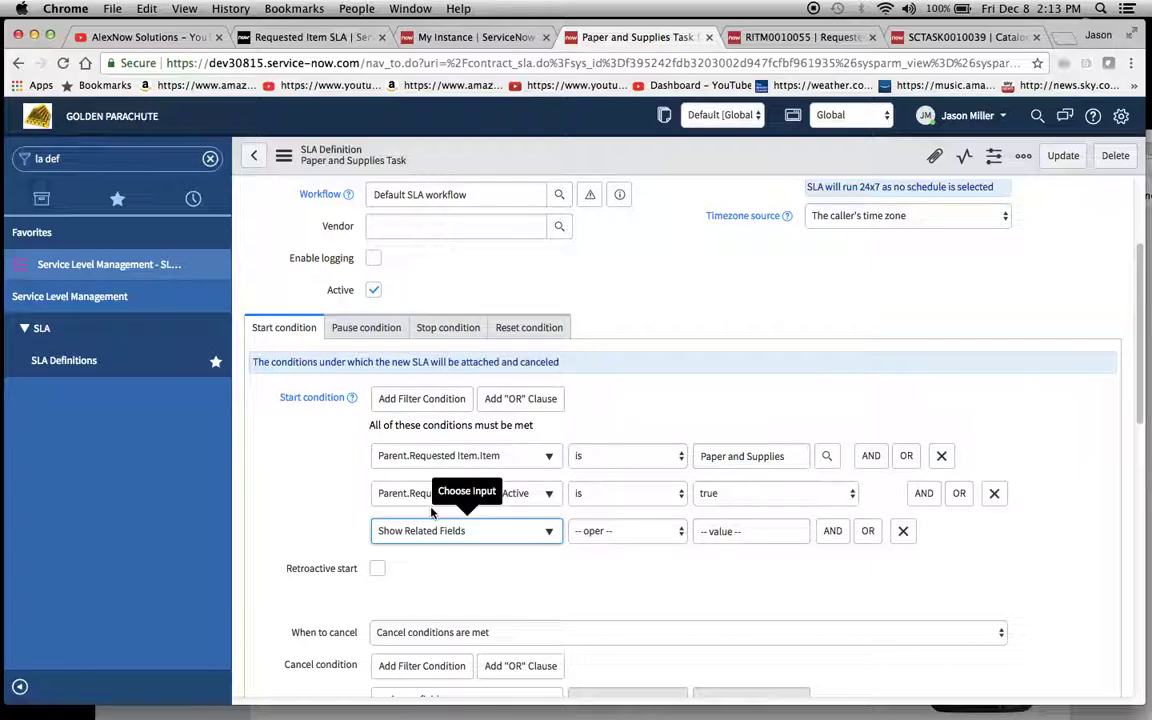
{"action": "left_click", "coordinate": [547, 531]}
{"action": "scroll", "coordinate": [528, 452], "scroll_direction": "down", "scroll_amount": 4}
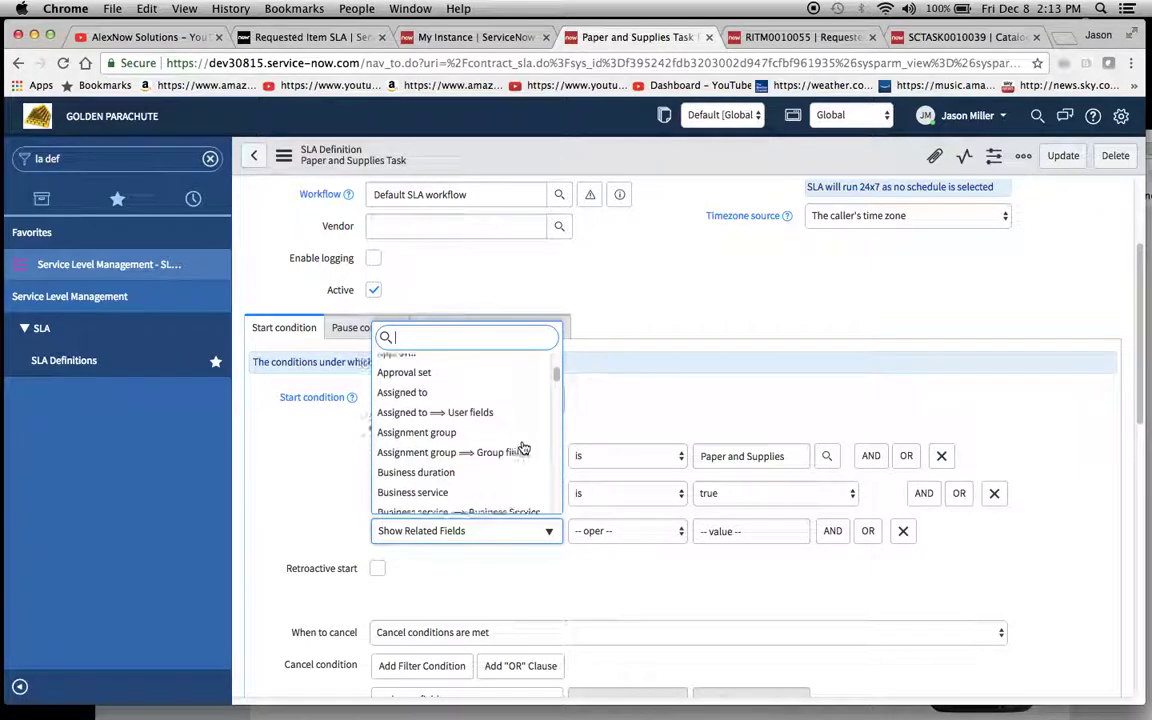
{"action": "left_click", "coordinate": [540, 599]}
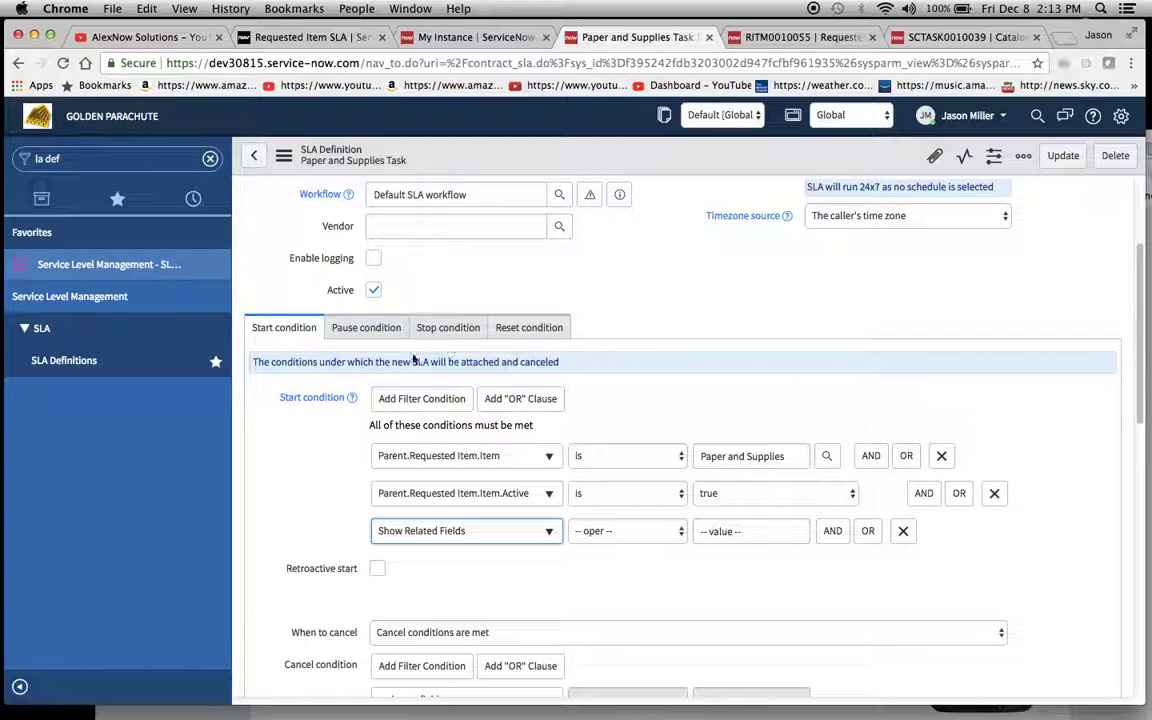
Review the SLA definition's pause, cancel and stop conditions
{"action": "left_click", "coordinate": [367, 338]}
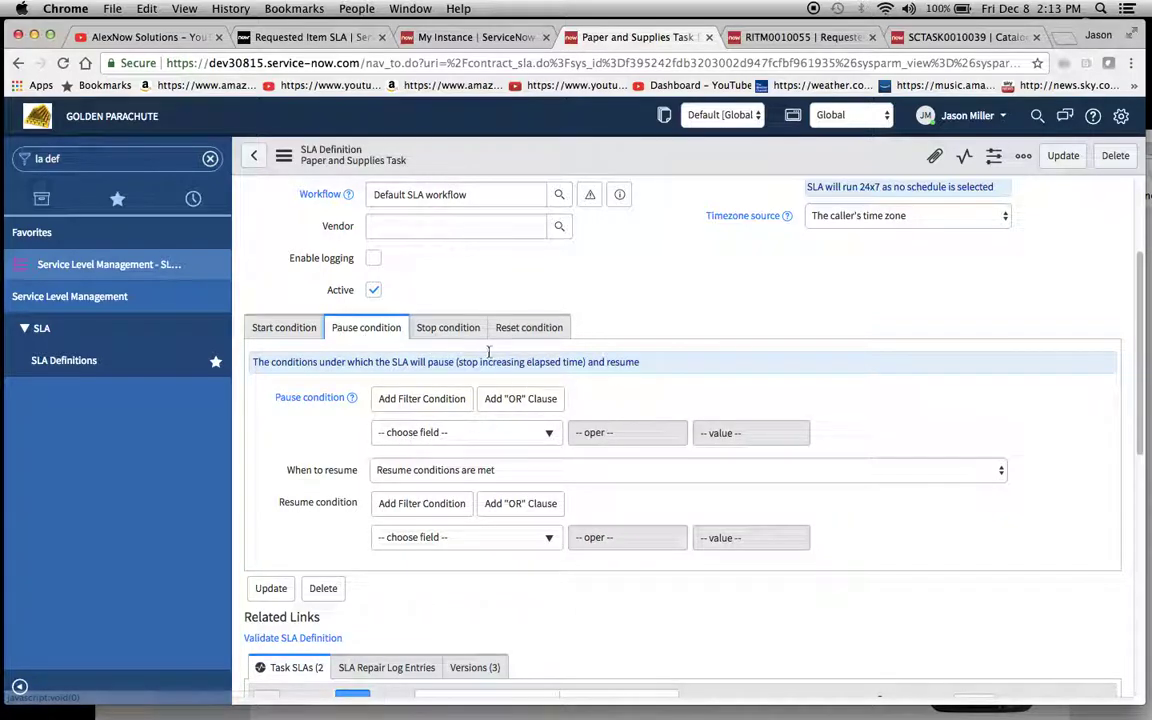
{"action": "left_click", "coordinate": [268, 328]}
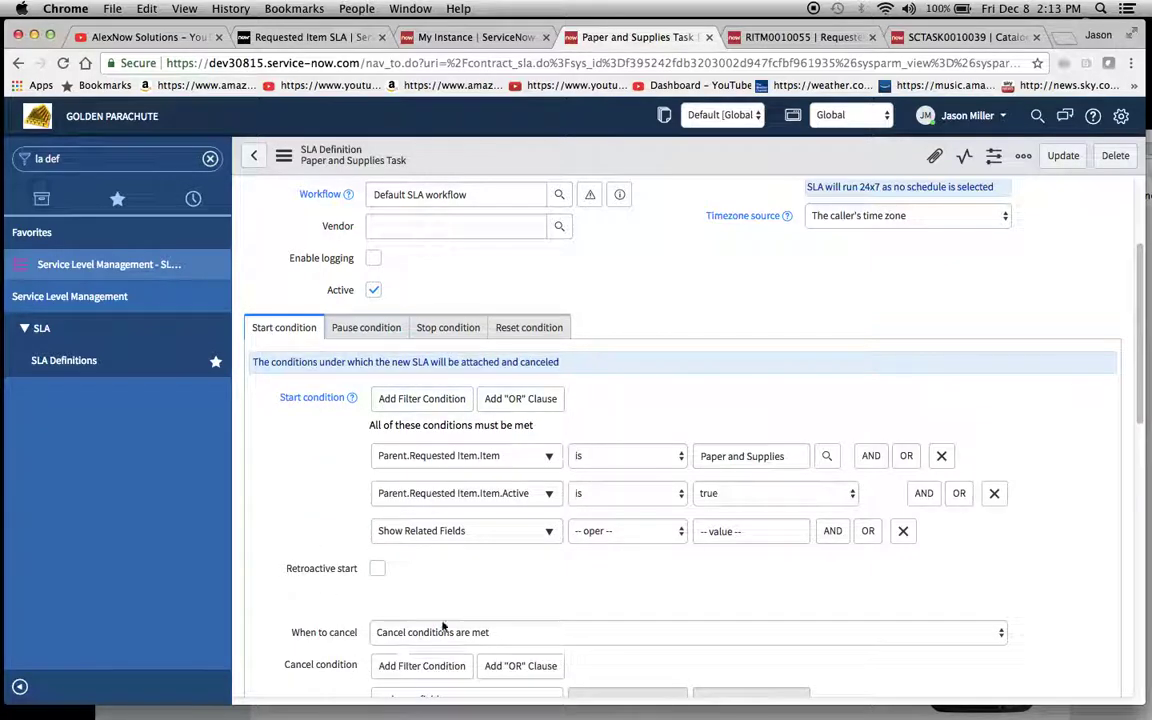
{"action": "scroll", "coordinate": [373, 627], "scroll_direction": "down", "scroll_amount": 1}
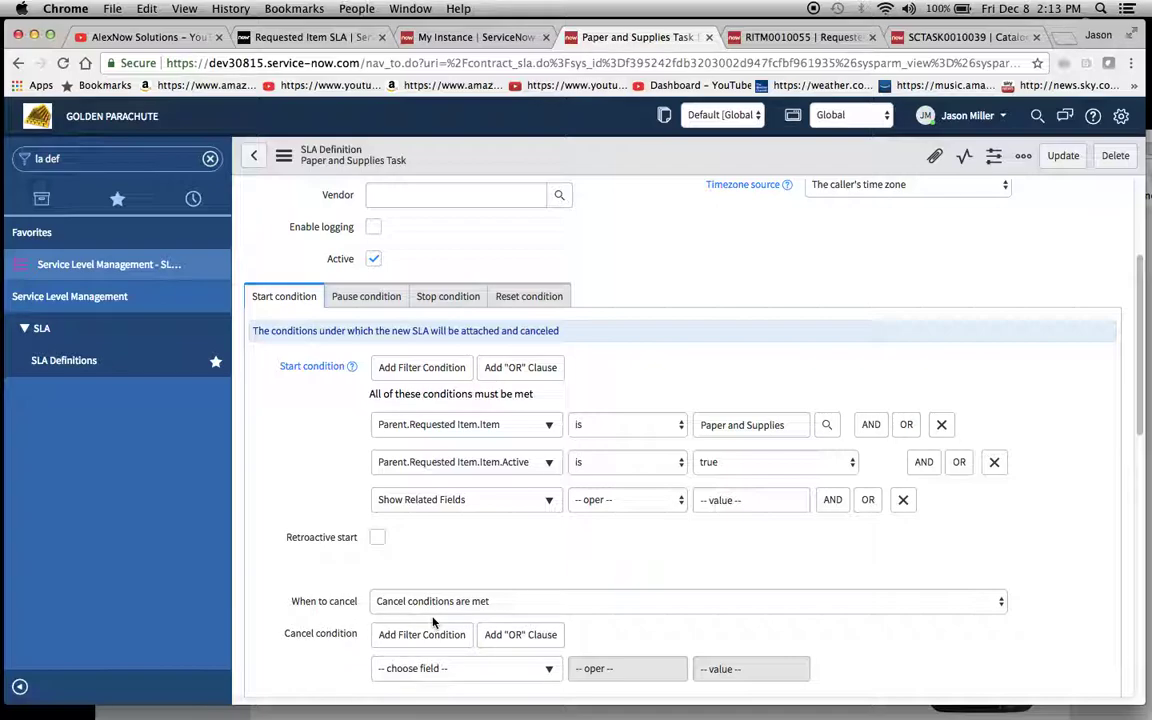
{"action": "scroll", "coordinate": [388, 551], "scroll_direction": "down", "scroll_amount": 2}
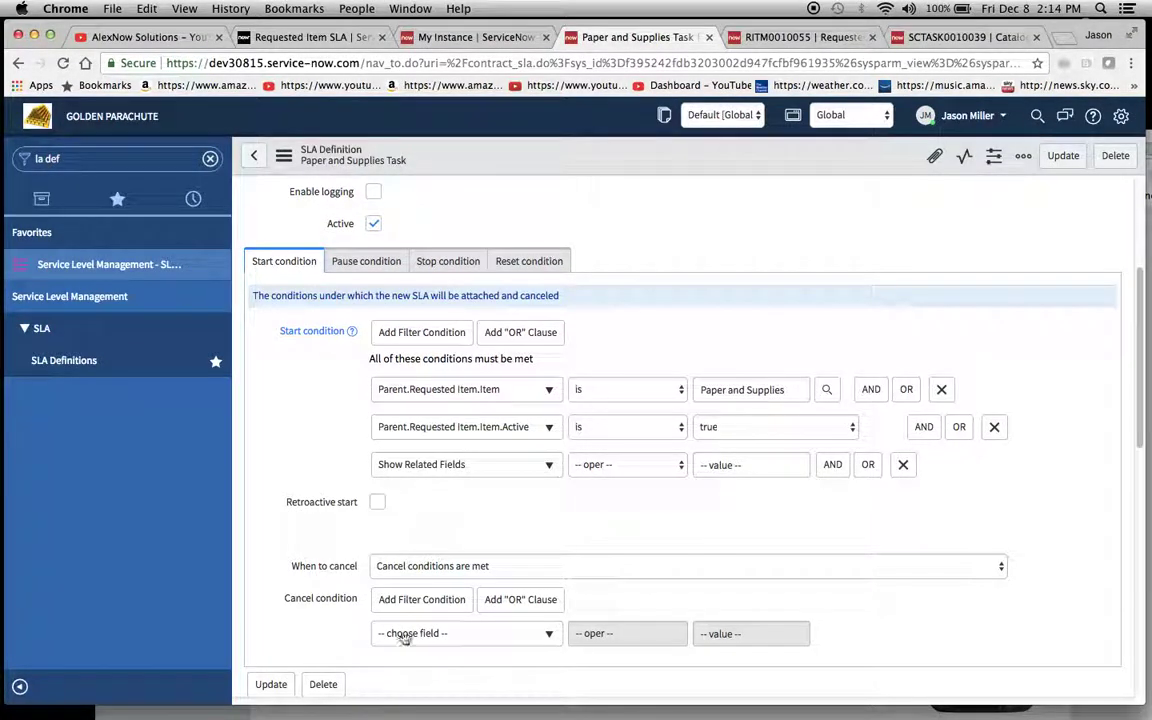
{"action": "scroll", "coordinate": [458, 485], "scroll_direction": "up", "scroll_amount": 4}
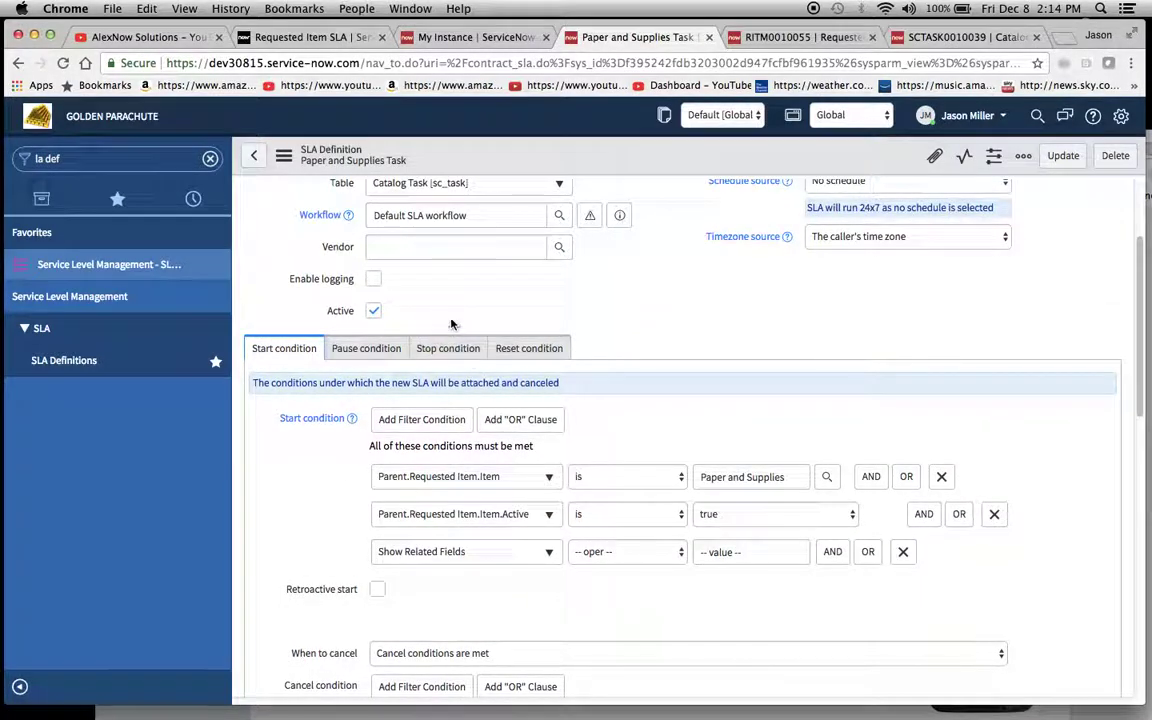
{"action": "left_click", "coordinate": [437, 358]}
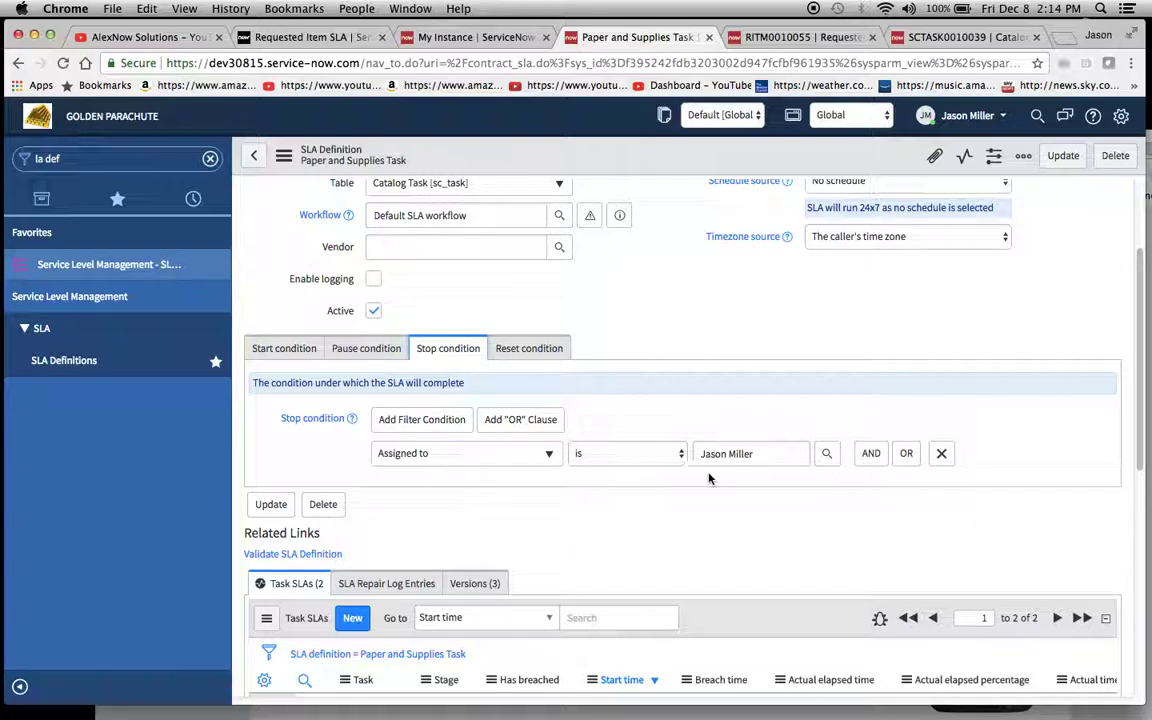
{"action": "scroll", "coordinate": [748, 475], "scroll_direction": "up", "scroll_amount": 2}
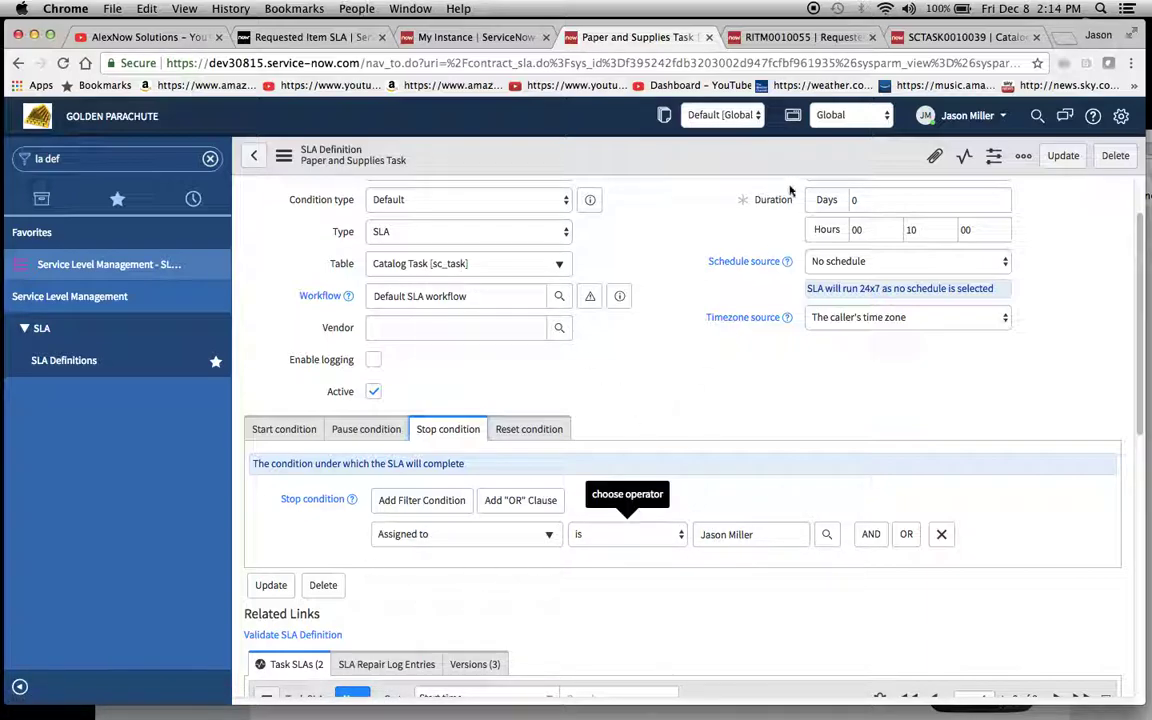
Inspect the existing Paper and Supplies requested item's catalog tasks and the task SLA on its "Provide requested service" task
{"action": "left_click", "coordinate": [776, 38]}
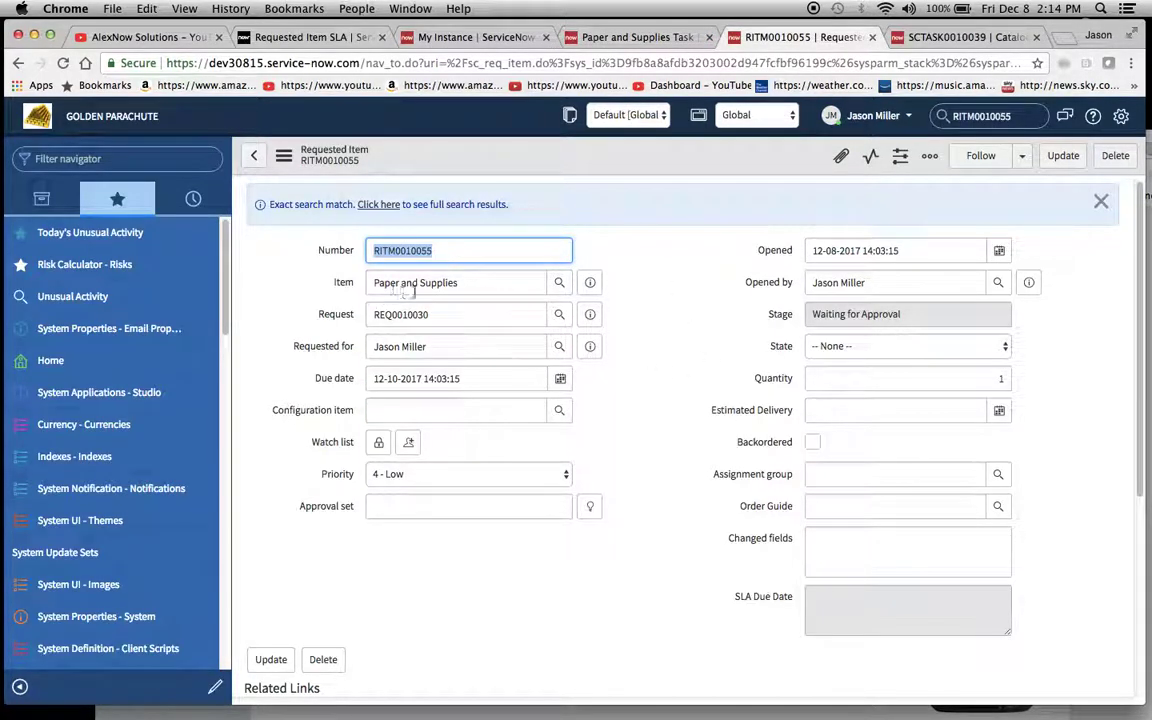
{"action": "scroll", "coordinate": [655, 413], "scroll_direction": "down", "scroll_amount": 5}
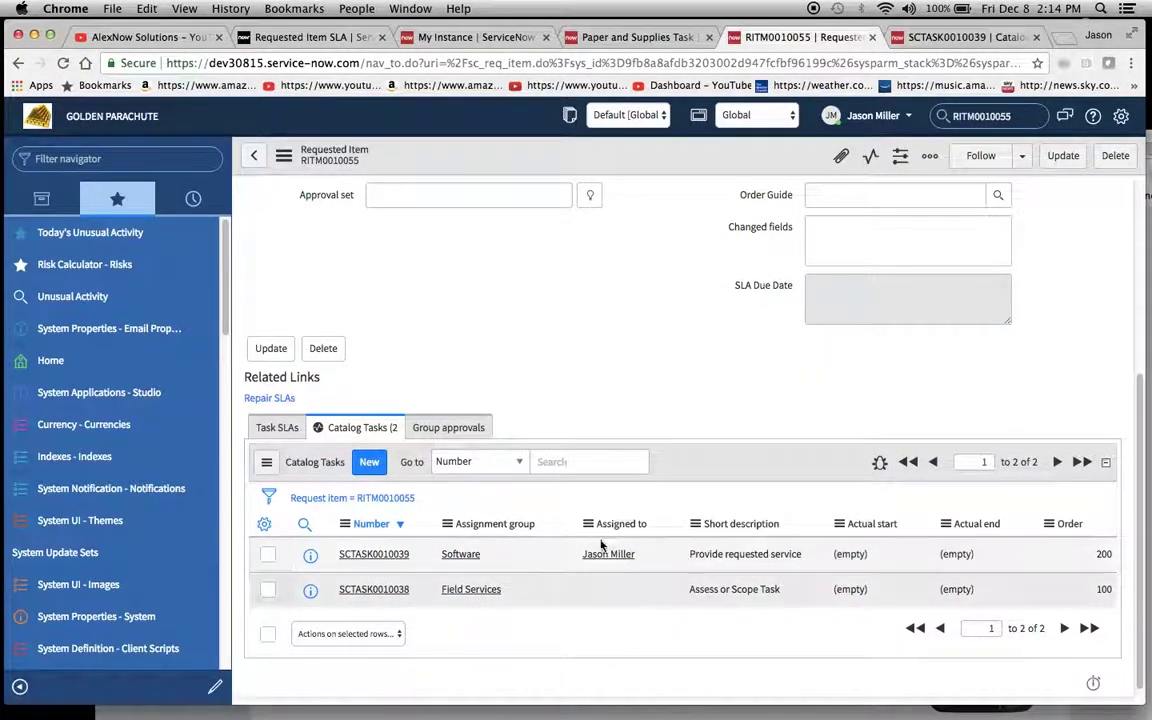
{"action": "left_click", "coordinate": [916, 37]}
{"action": "scroll", "coordinate": [604, 429], "scroll_direction": "down", "scroll_amount": 10}
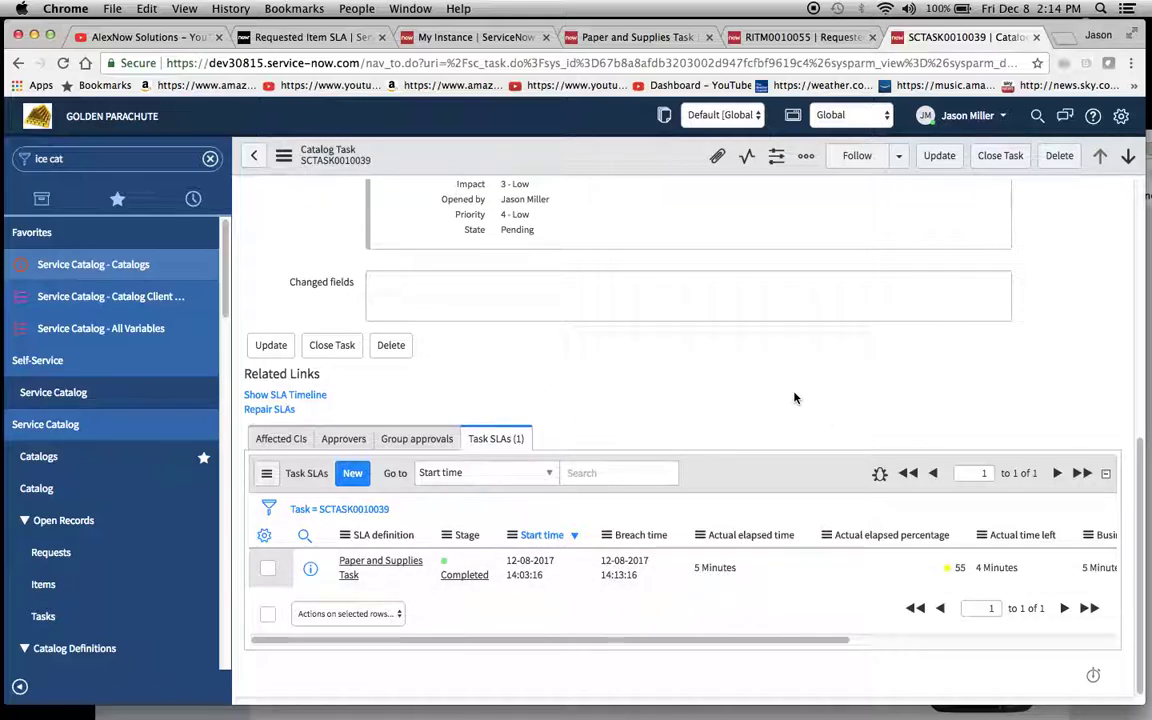
{"action": "scroll", "coordinate": [795, 398], "scroll_direction": "up", "scroll_amount": 10}
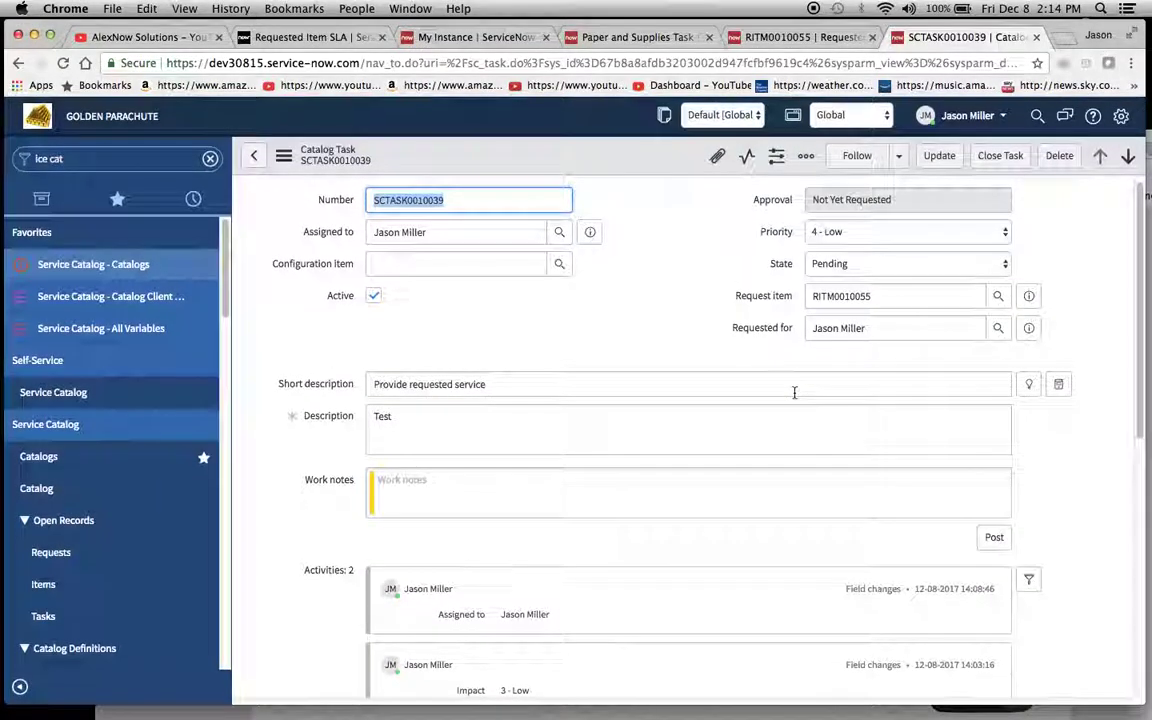
Open the instance in a new browser tab, filter the navigator by "catalog" and open Service Catalog - Catalogs
{"action": "left_click", "coordinate": [795, 38]}
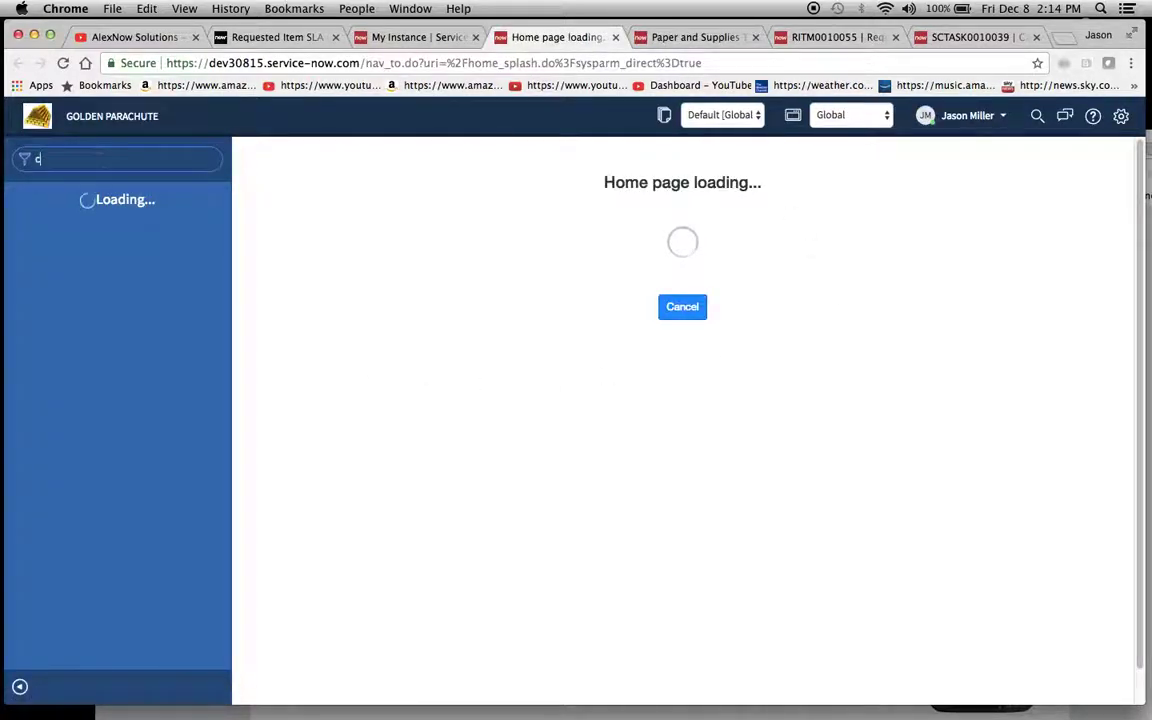
{"action": "type", "text": "atalog"}
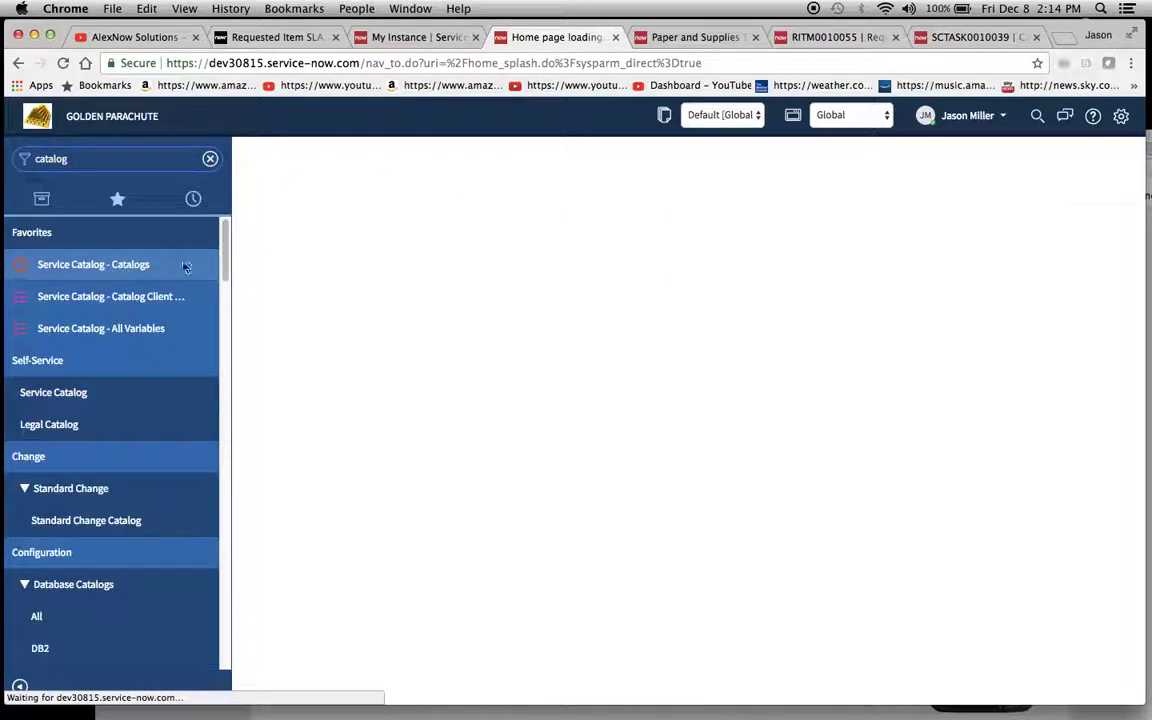
{"action": "left_click", "coordinate": [97, 266]}
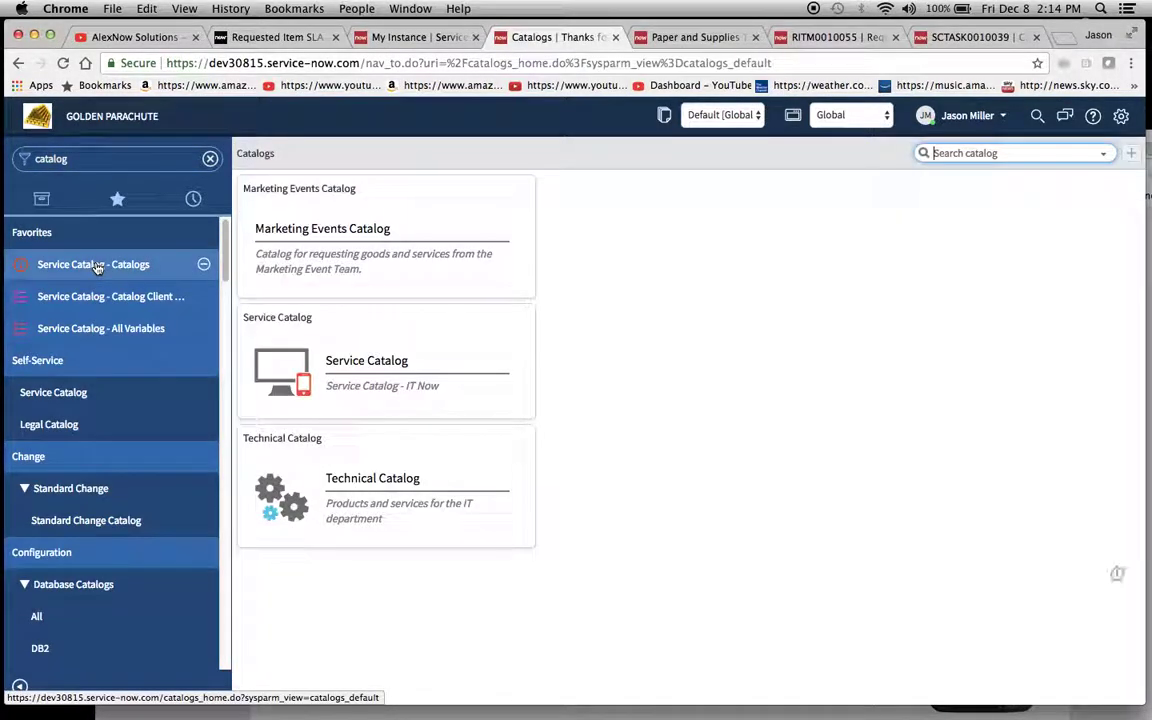
Search the catalogs for "paper and" and open the Paper and Supplies item
{"action": "left_click", "coordinate": [940, 153]}
{"action": "type", "text": "paper a"}
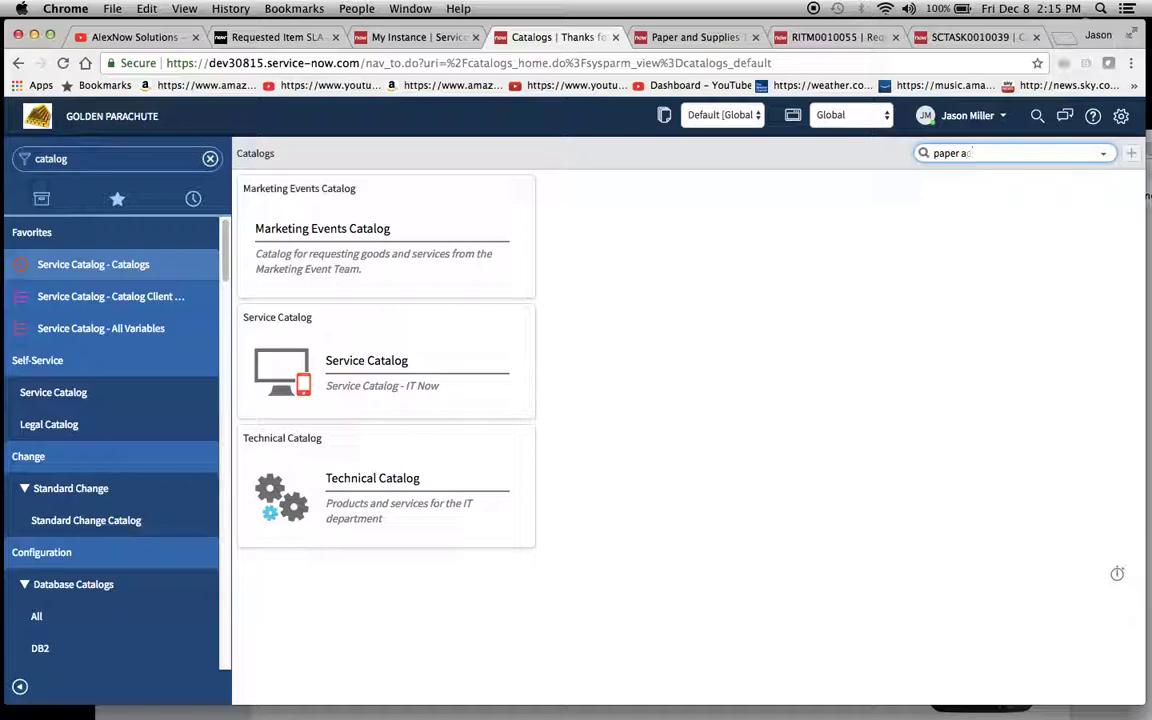
{"action": "type", "text": "nd"}
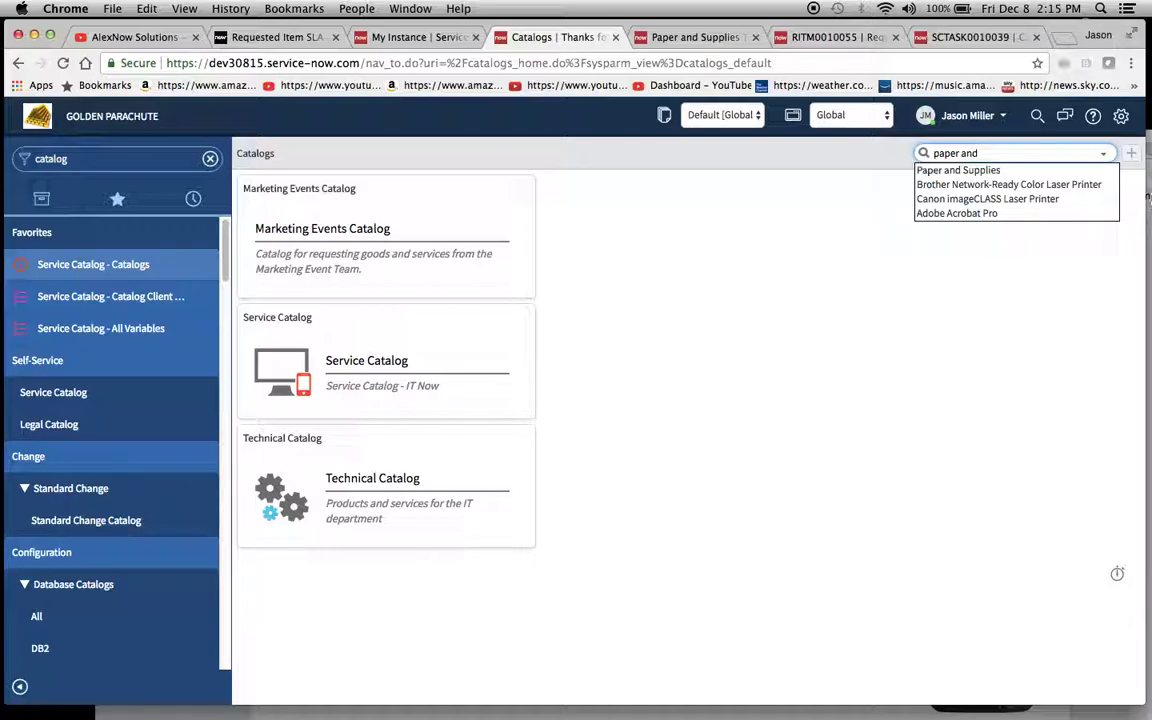
{"action": "left_click", "coordinate": [981, 172]}
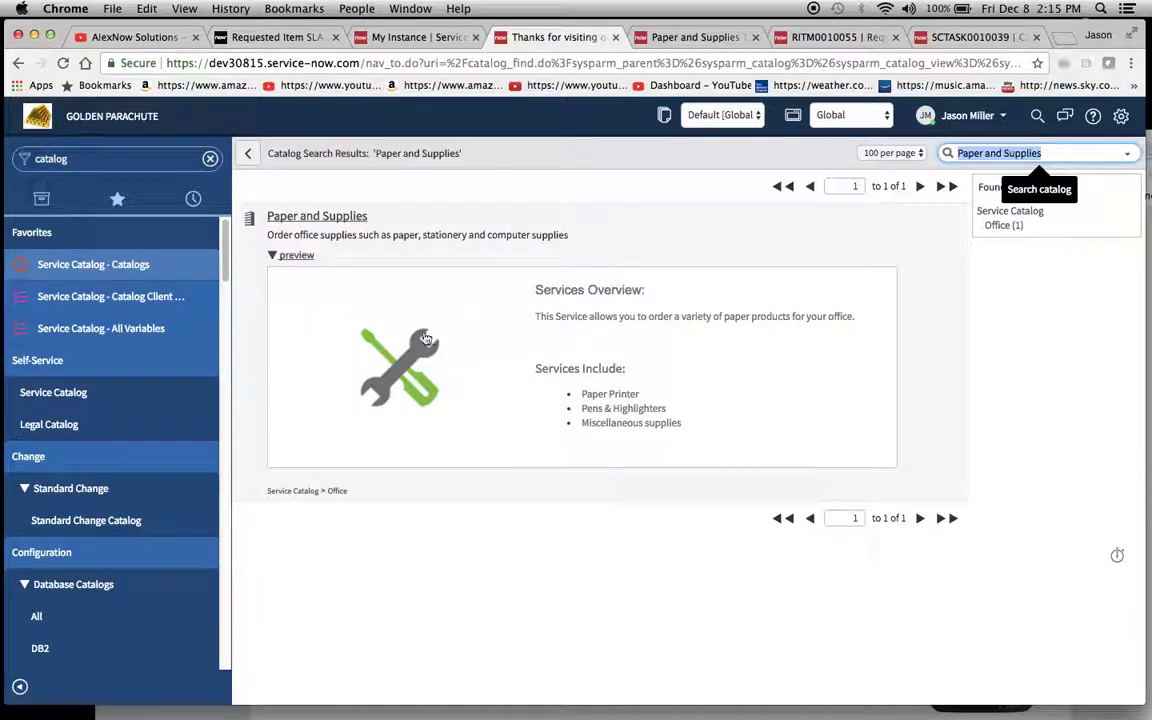
{"action": "left_click", "coordinate": [425, 340]}
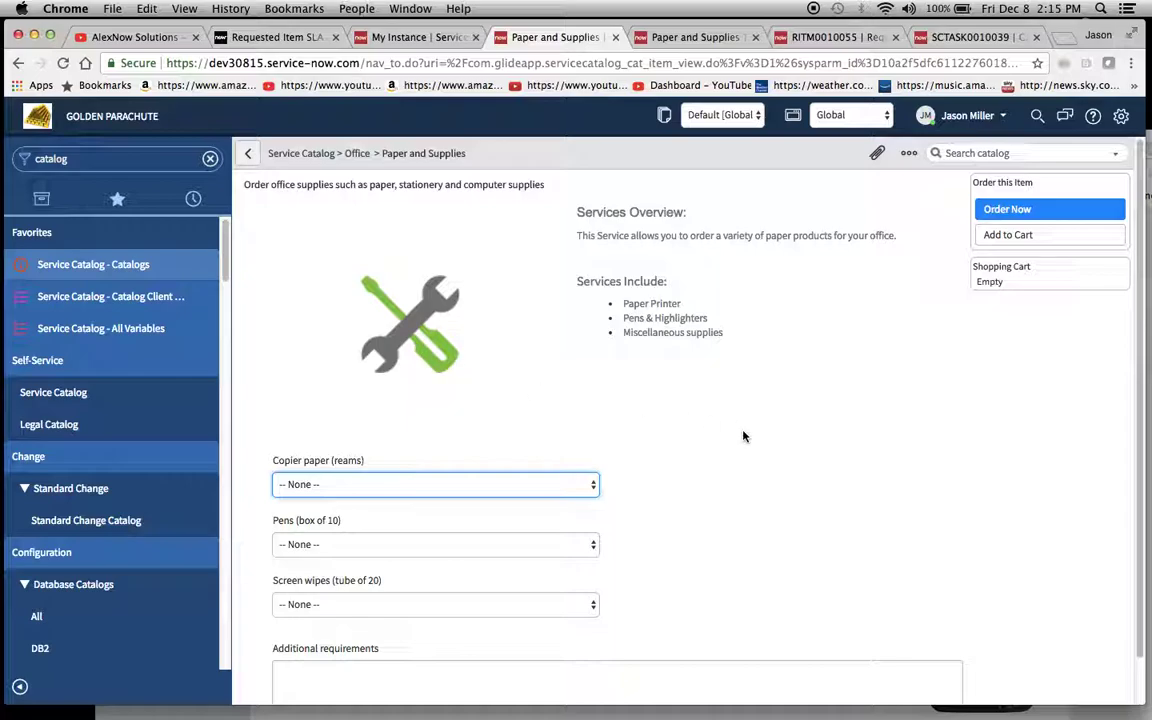
Order Paper and Supplies with 3 reams of copier paper and 2 boxes of pens, and open the new requested item
{"action": "scroll", "coordinate": [743, 436], "scroll_direction": "down", "scroll_amount": 2}
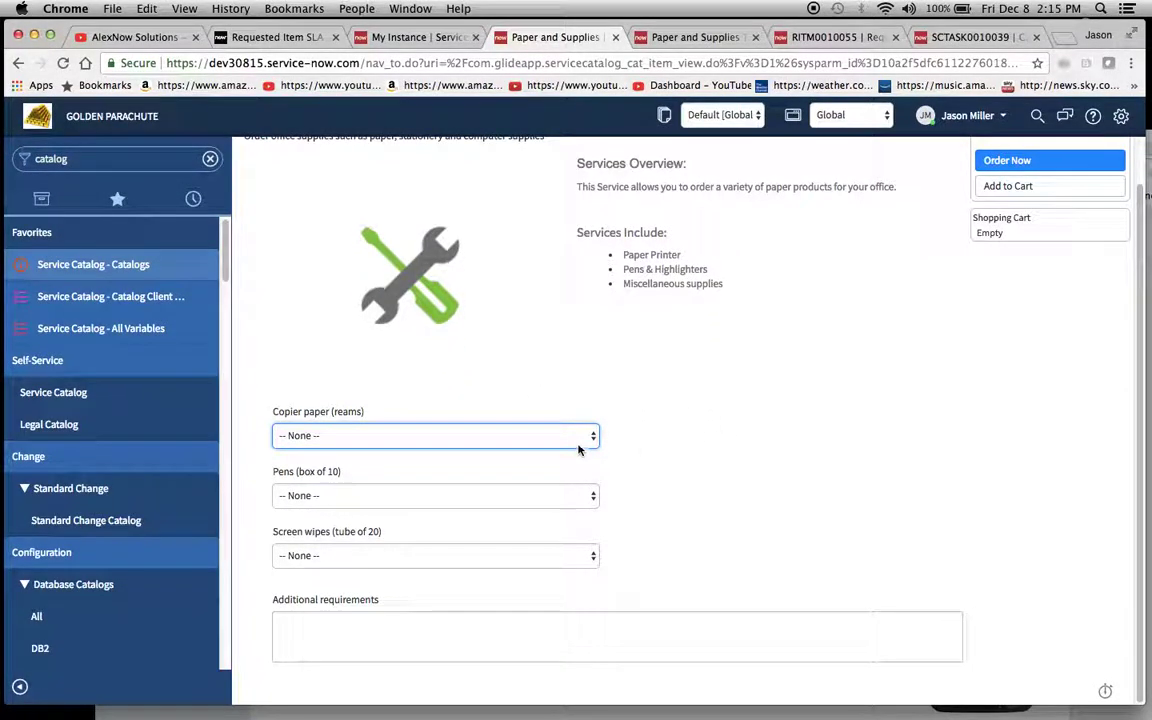
{"action": "left_click", "coordinate": [593, 436]}
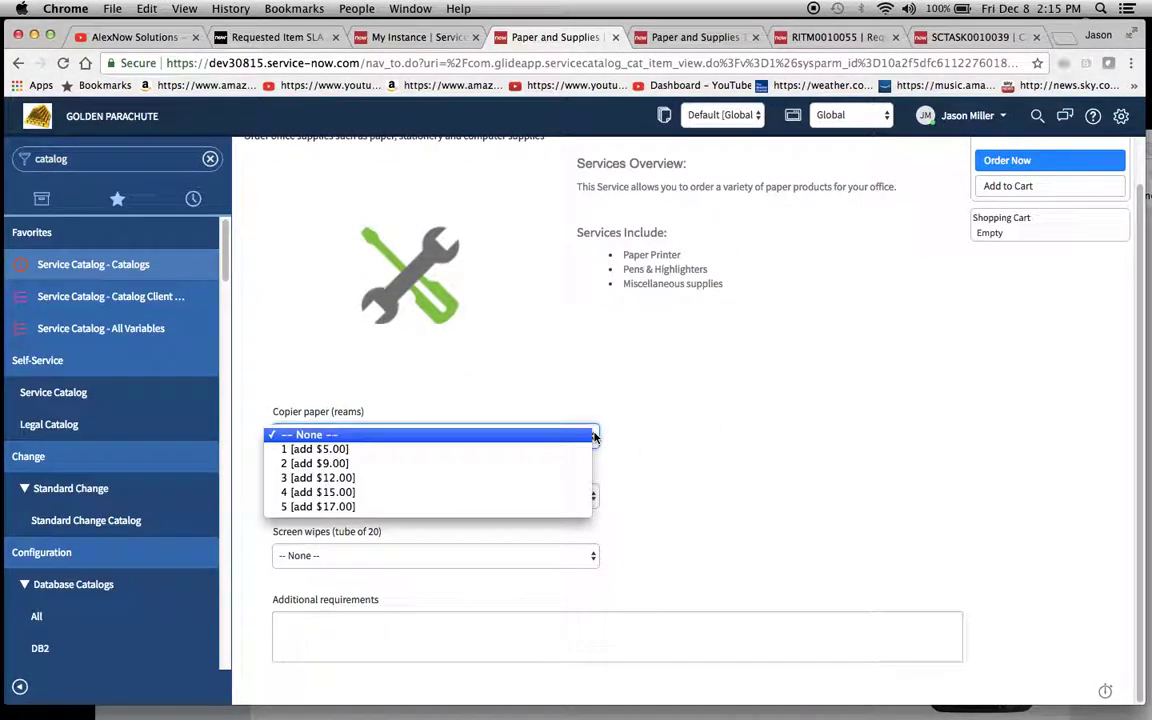
{"action": "left_click", "coordinate": [562, 482]}
{"action": "left_click", "coordinate": [532, 497]}
{"action": "left_click", "coordinate": [512, 524]}
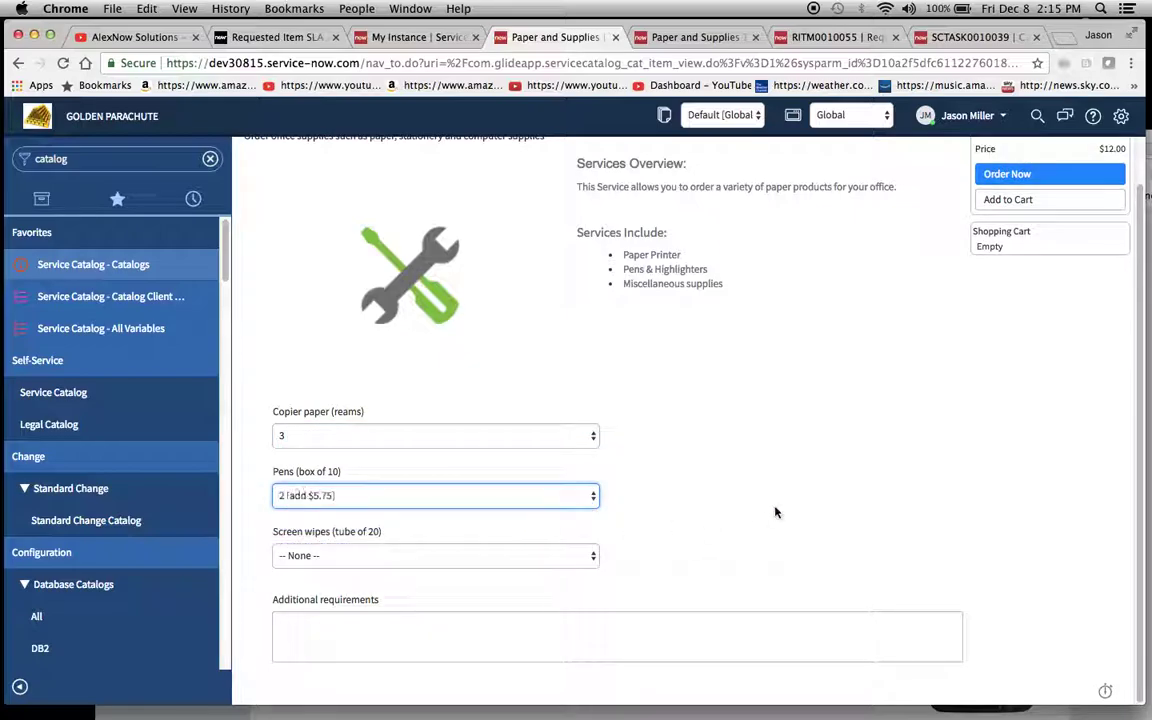
{"action": "scroll", "coordinate": [910, 350], "scroll_direction": "up", "scroll_amount": 2}
{"action": "left_click", "coordinate": [1025, 223]}
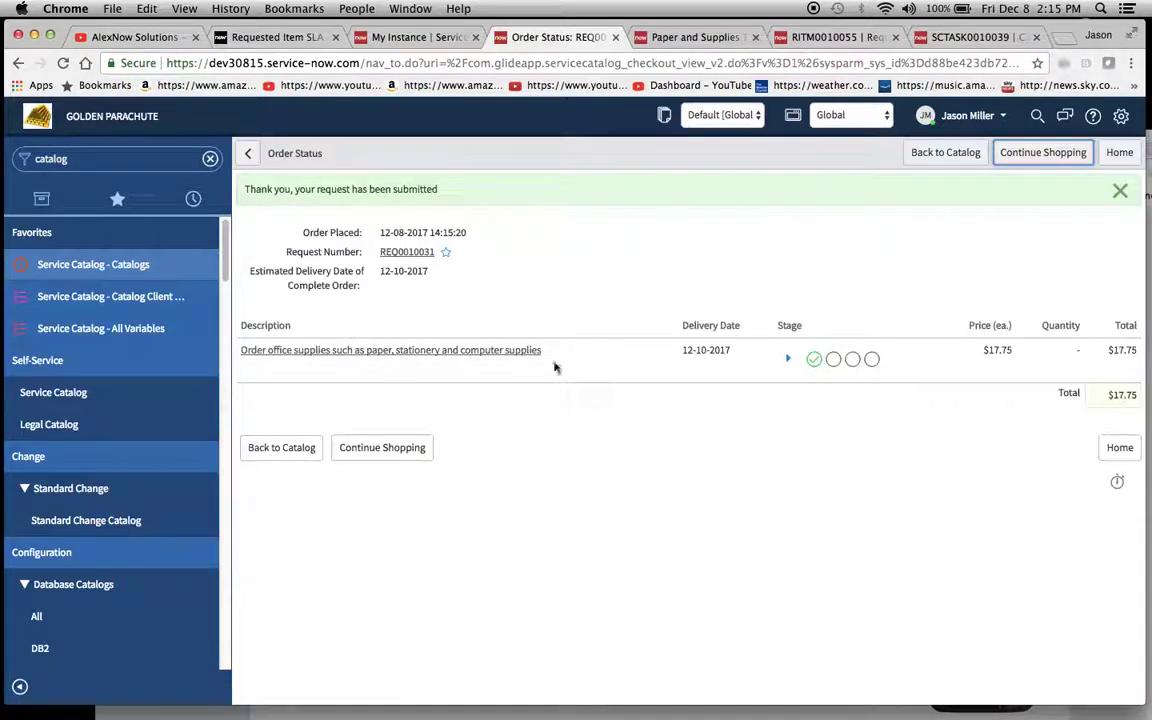
{"action": "left_click", "coordinate": [504, 352]}
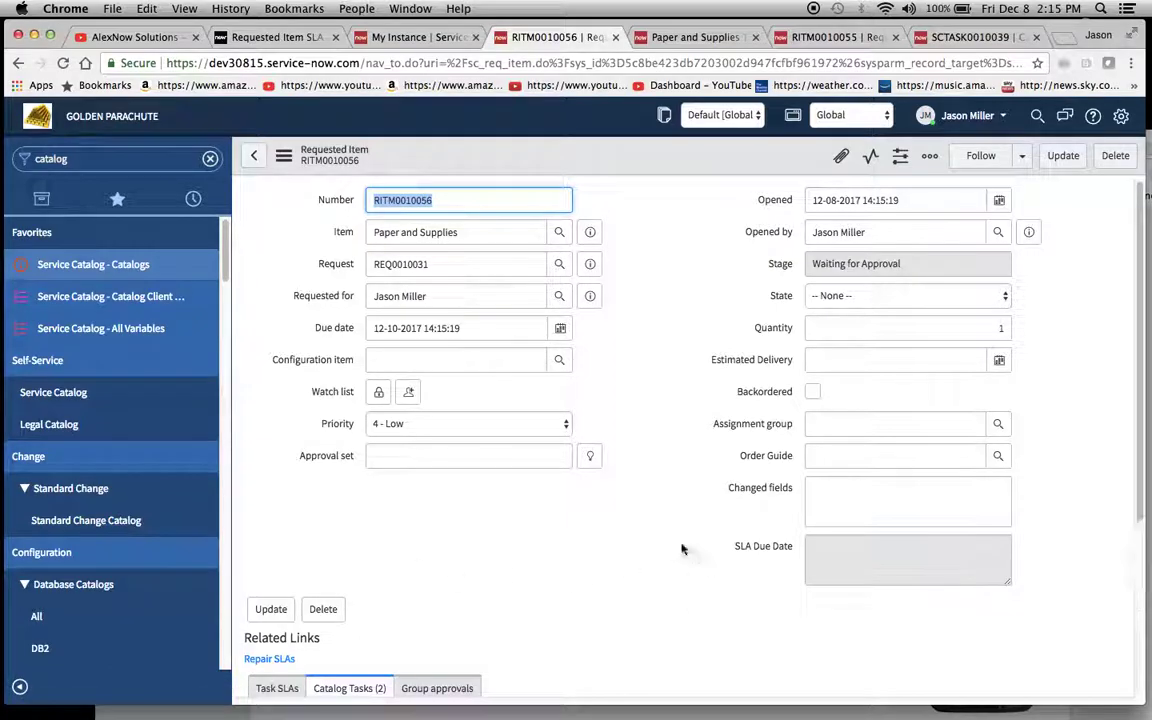
Open both catalog tasks of the new requested item, "Provide requested service" and "Assess or Scope Task", in separate browser tabs
{"action": "scroll", "coordinate": [669, 537], "scroll_direction": "down", "scroll_amount": 3}
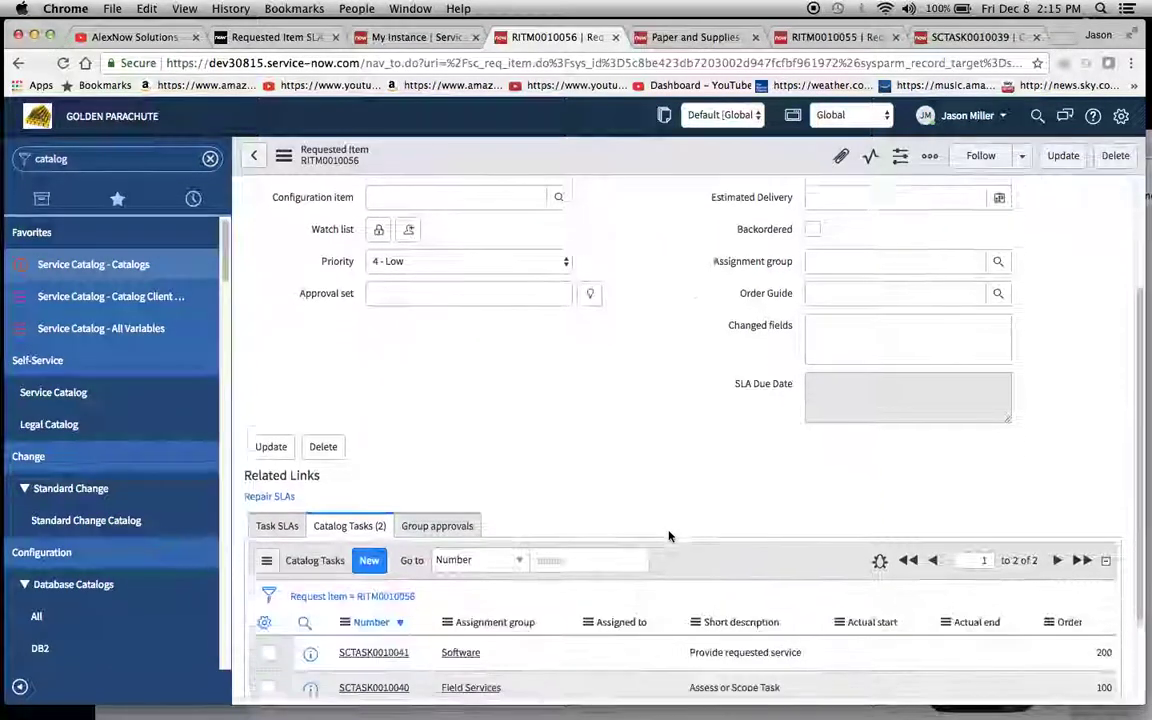
{"action": "scroll", "coordinate": [669, 537], "scroll_direction": "down", "scroll_amount": 1}
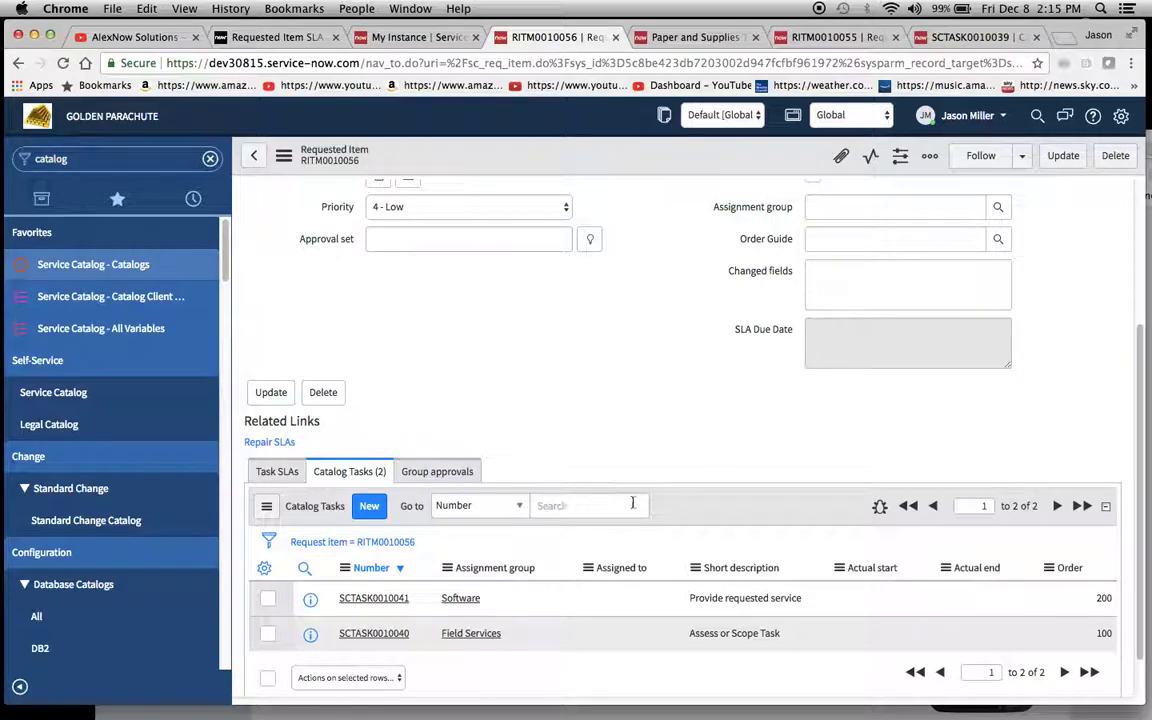
{"action": "scroll", "coordinate": [633, 507], "scroll_direction": "down", "scroll_amount": 2}
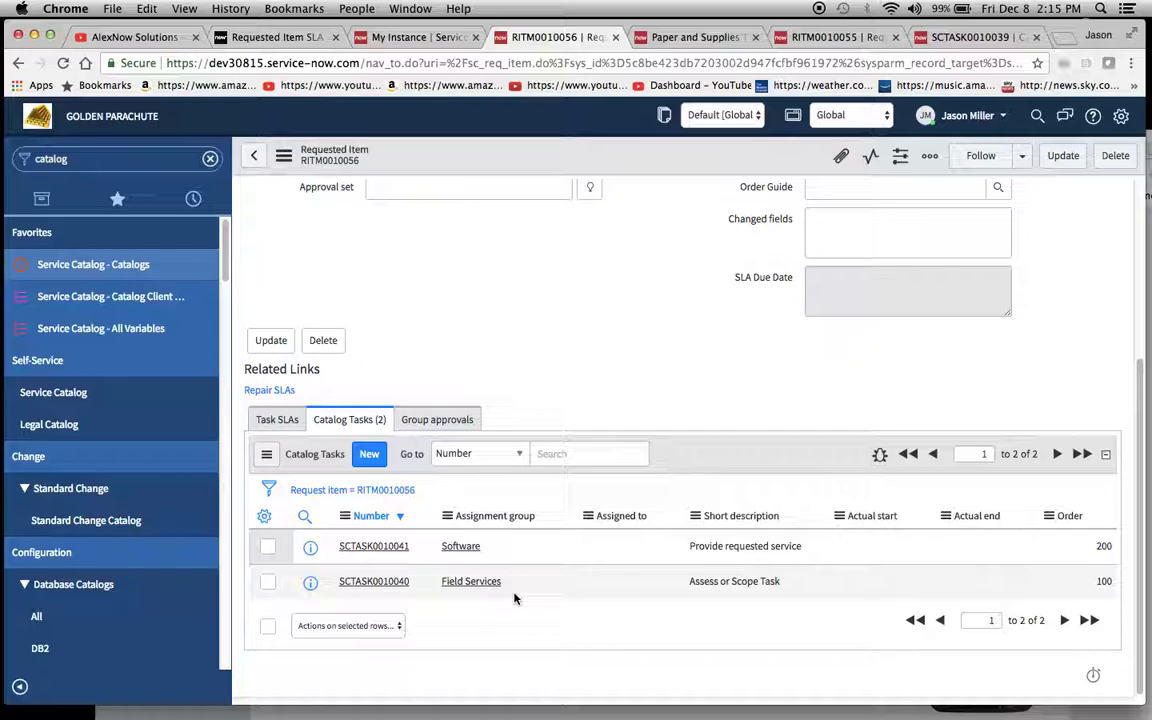
{"action": "left_click", "coordinate": [393, 549], "text": "super"}
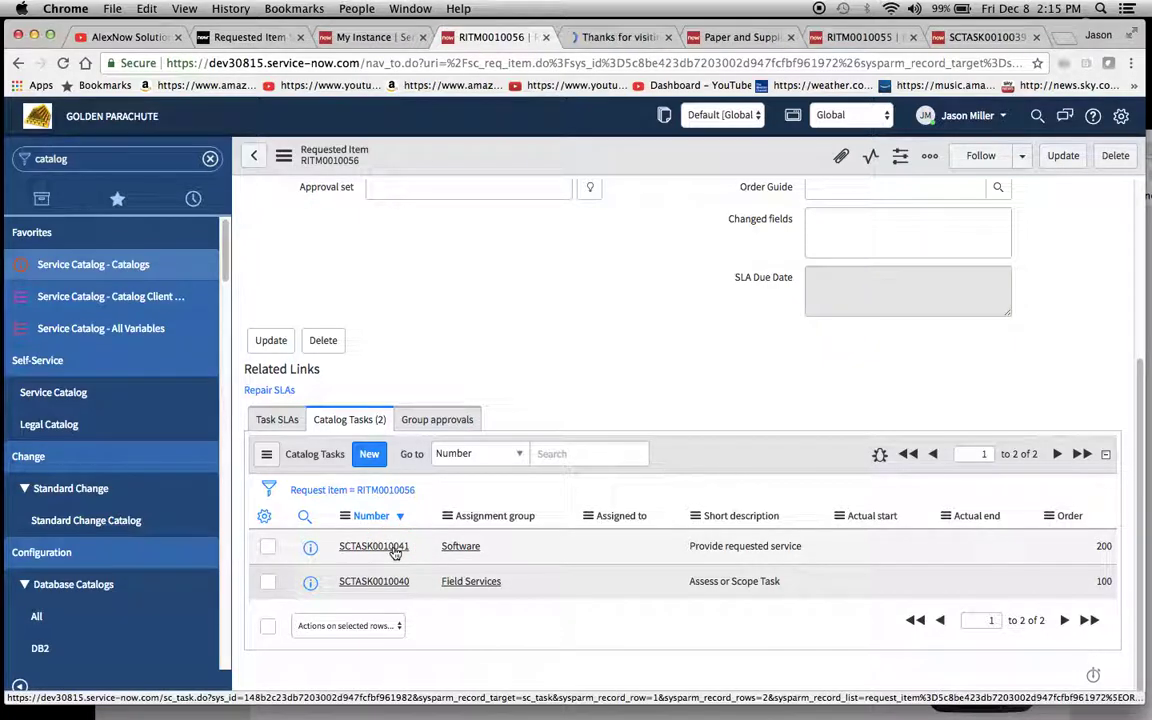
{"action": "left_click", "coordinate": [390, 590], "text": "super"}
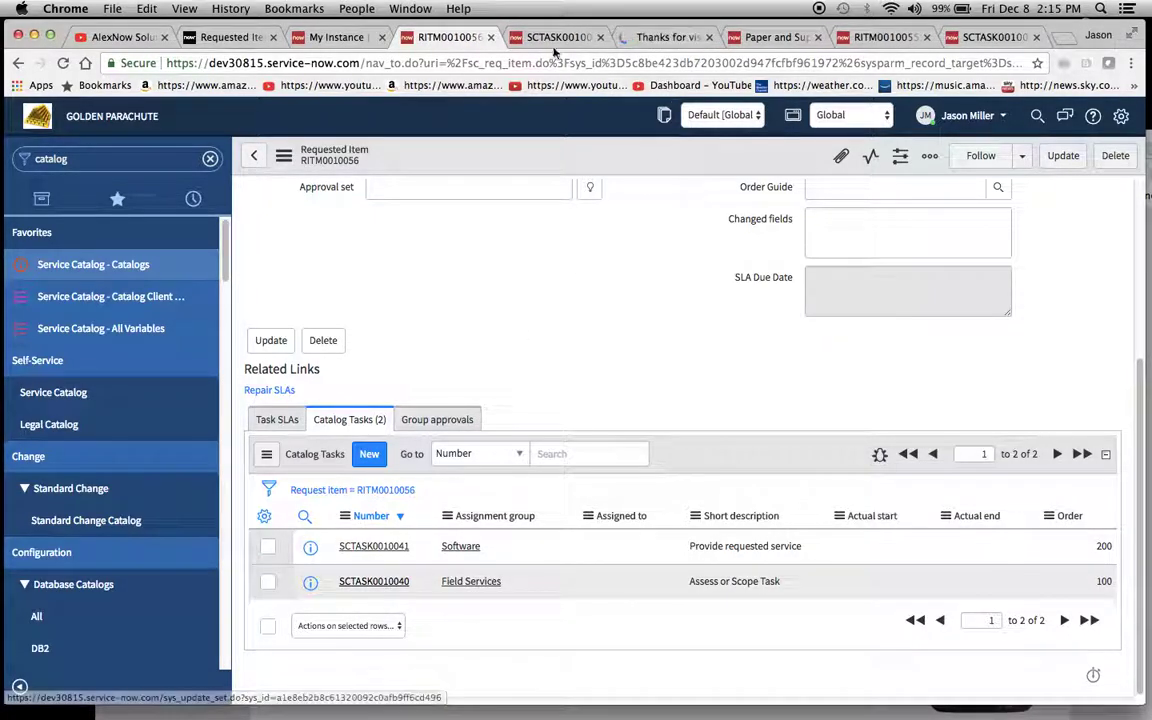
Inspect the task SLAs attached to the "Provide requested service" and "Assess or Scope Task" catalog tasks
{"action": "left_click", "coordinate": [545, 40]}
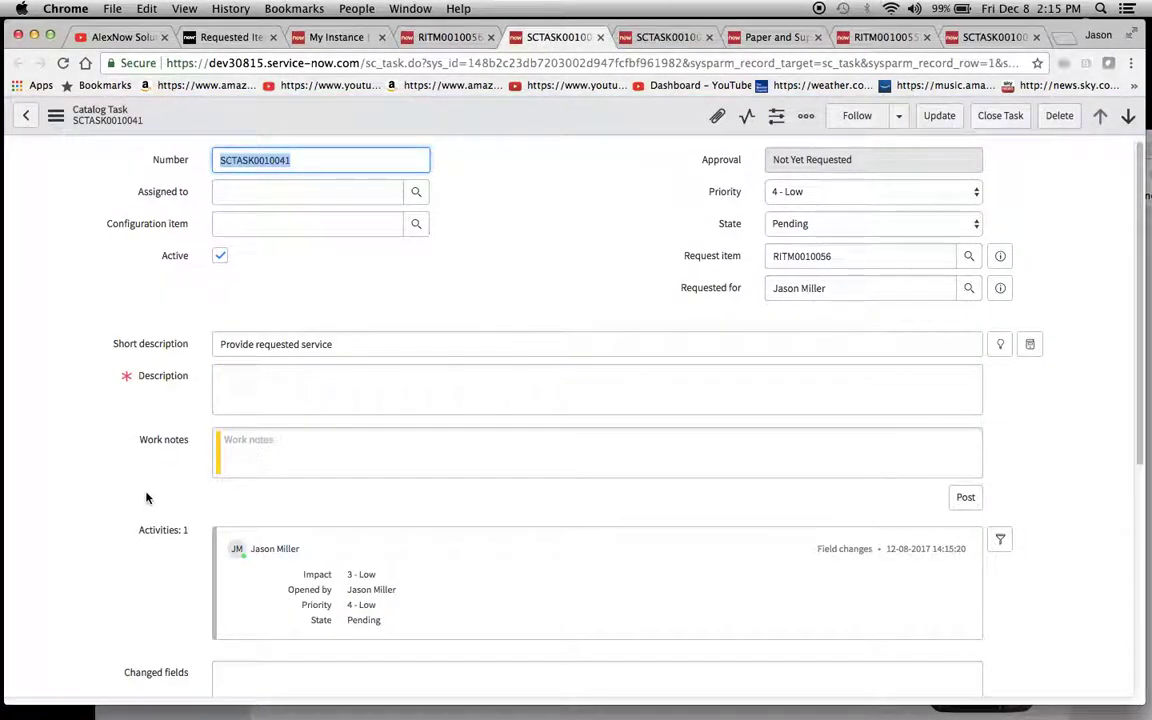
{"action": "scroll", "coordinate": [146, 497], "scroll_direction": "down", "scroll_amount": 6}
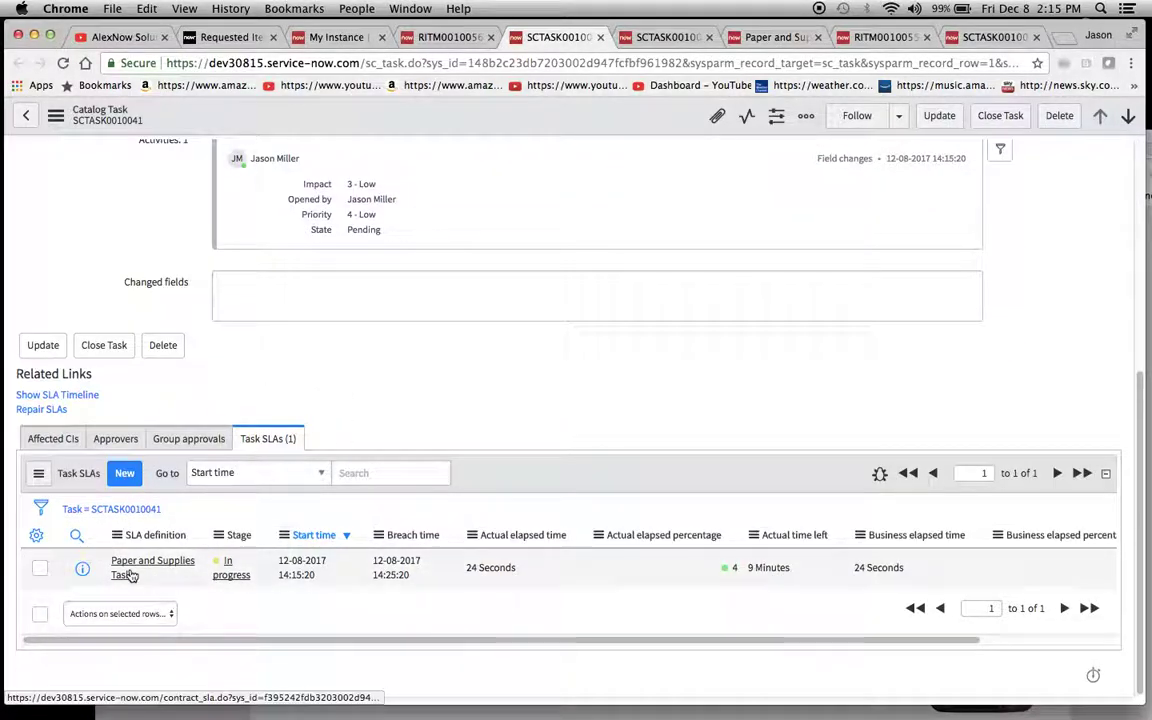
{"action": "scroll", "coordinate": [560, 437], "scroll_direction": "up", "scroll_amount": 5}
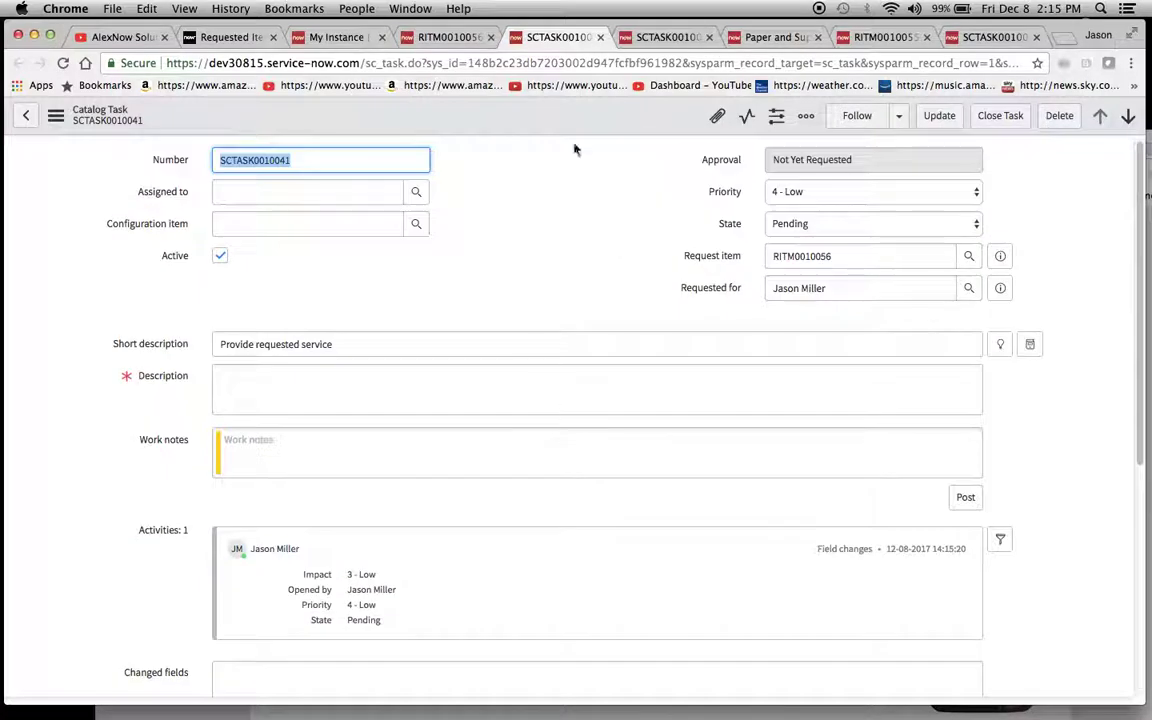
{"action": "left_click", "coordinate": [641, 35]}
{"action": "scroll", "coordinate": [507, 430], "scroll_direction": "down", "scroll_amount": 5}
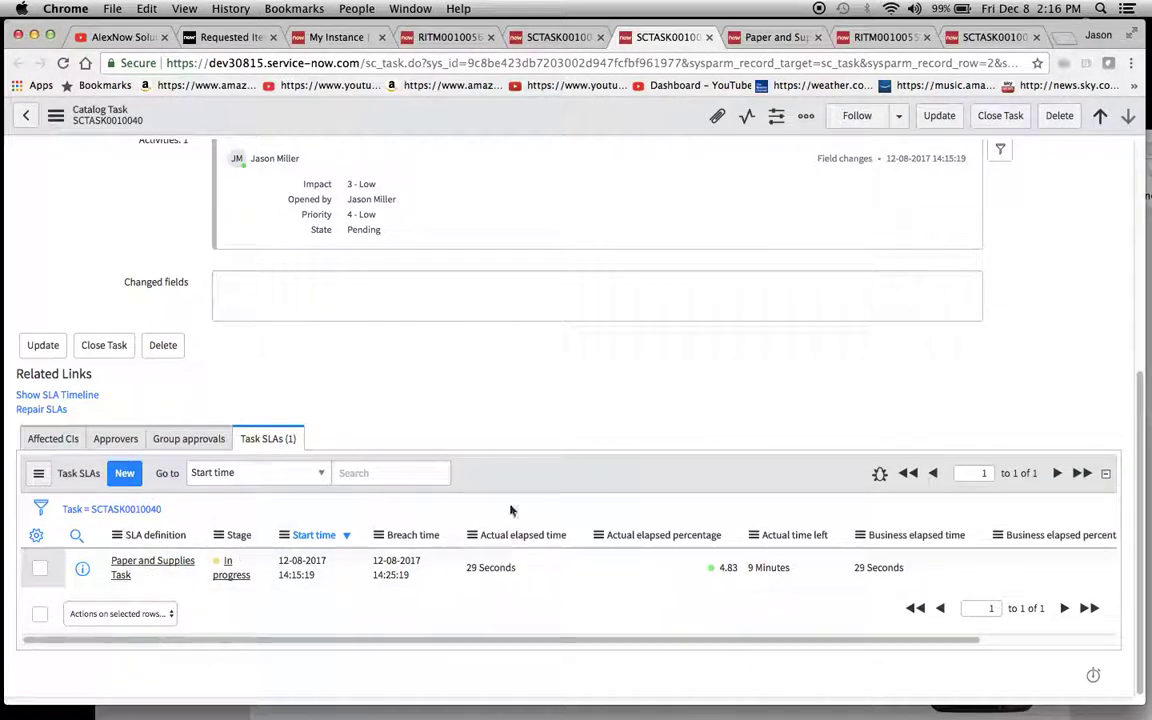
{"action": "scroll", "coordinate": [596, 386], "scroll_direction": "up", "scroll_amount": 5}
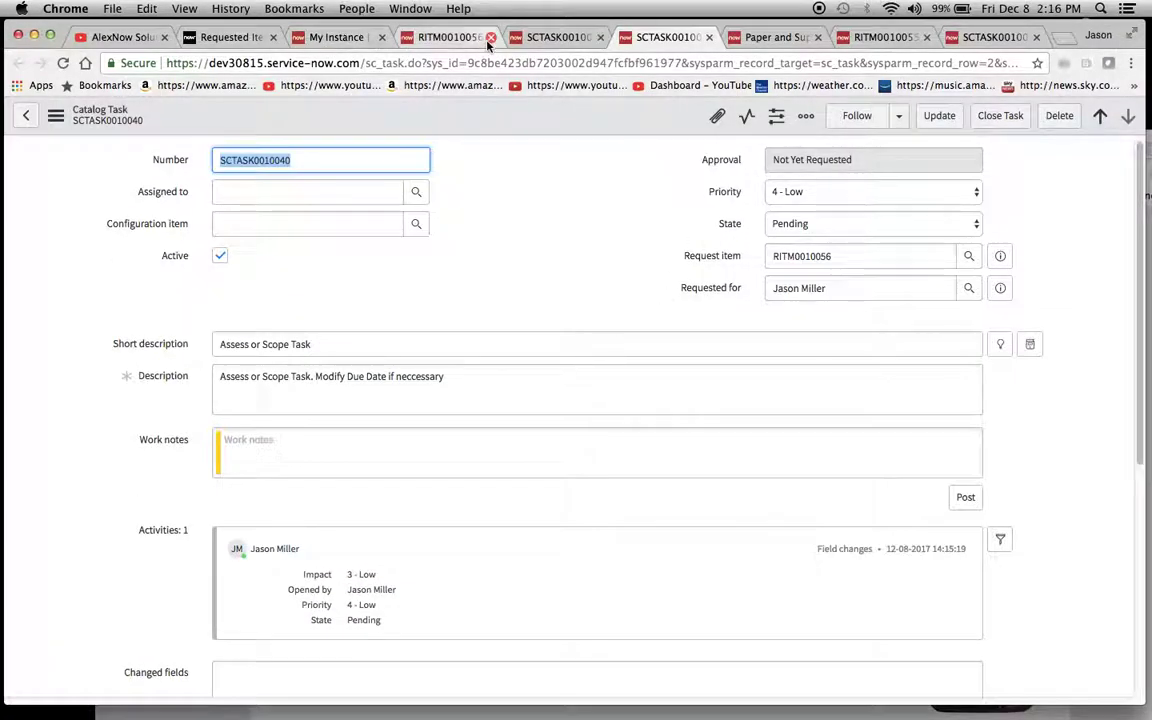
Review the start condition of the Paper and Supplies Task SLA definition
{"action": "left_click", "coordinate": [768, 37]}
{"action": "left_click", "coordinate": [284, 432]}
{"action": "scroll", "coordinate": [798, 525], "scroll_direction": "down", "scroll_amount": 1}
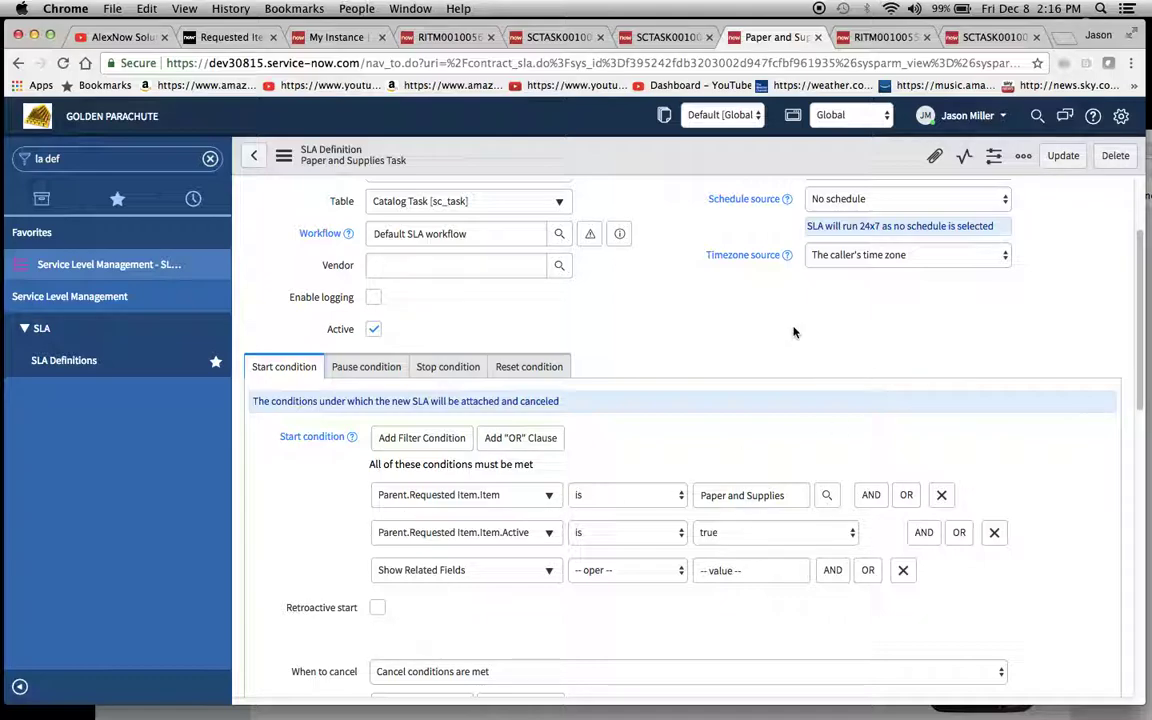
Assign the "Assess or Scope Task" catalog task to the requester, save the record and check its task SLA
{"action": "left_click", "coordinate": [666, 42]}
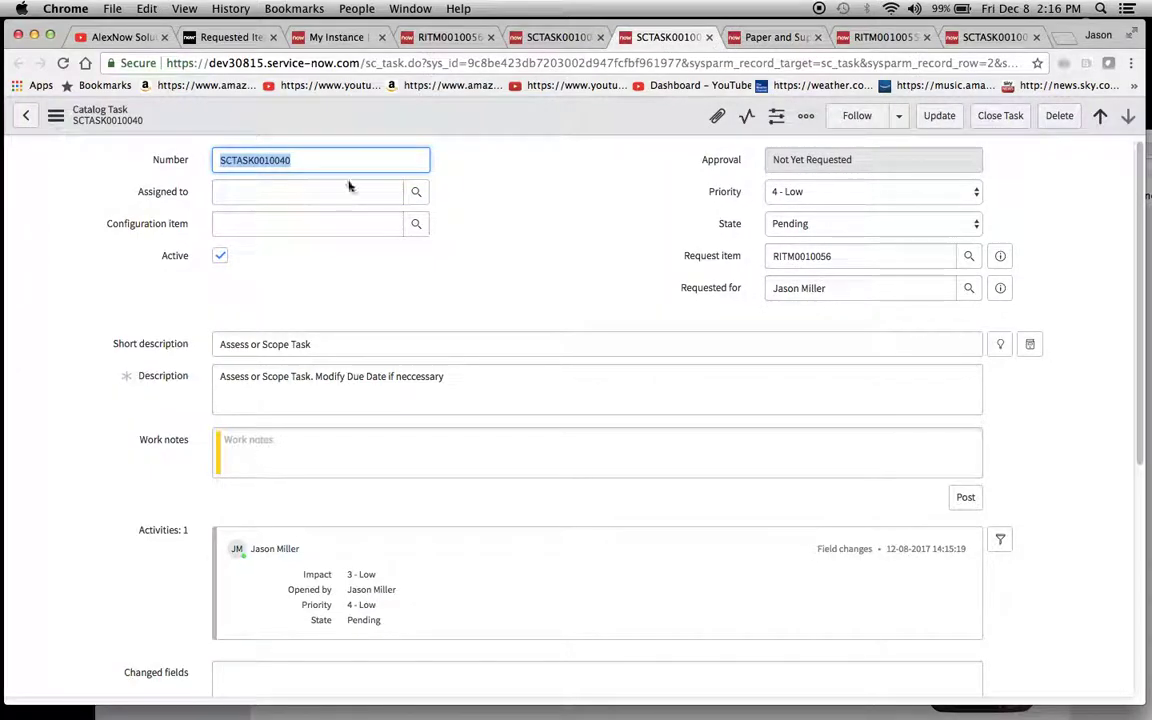
{"action": "left_click", "coordinate": [265, 194]}
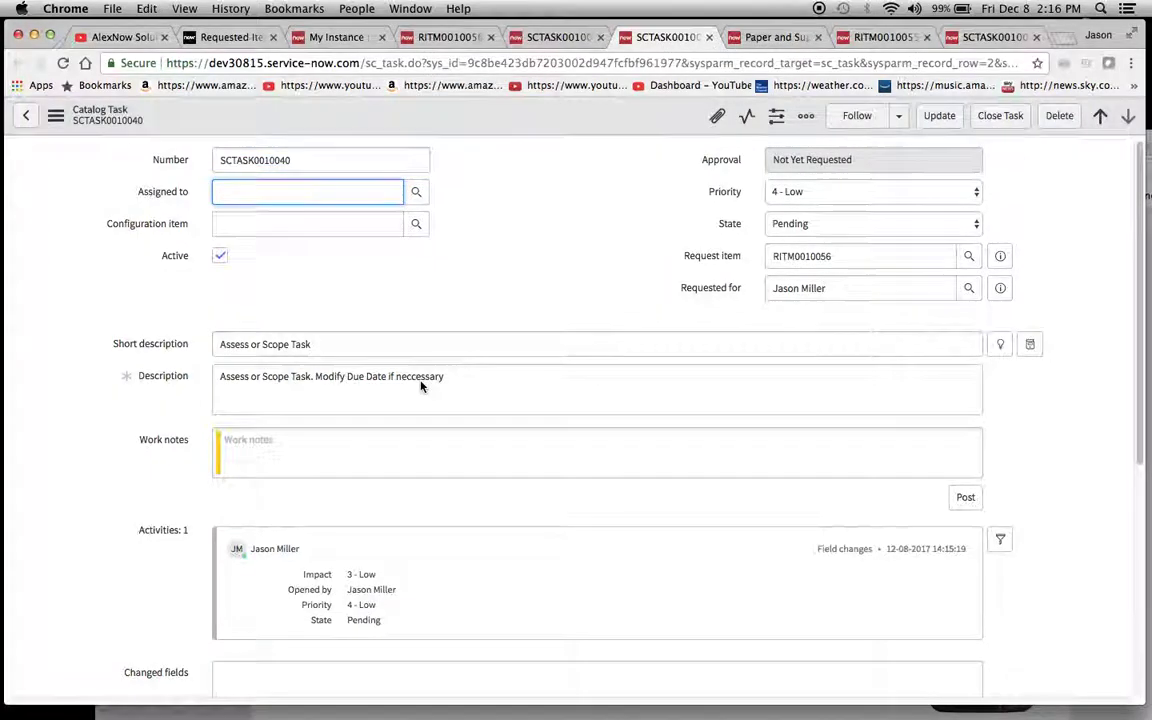
{"action": "scroll", "coordinate": [422, 385], "scroll_direction": "down", "scroll_amount": 7}
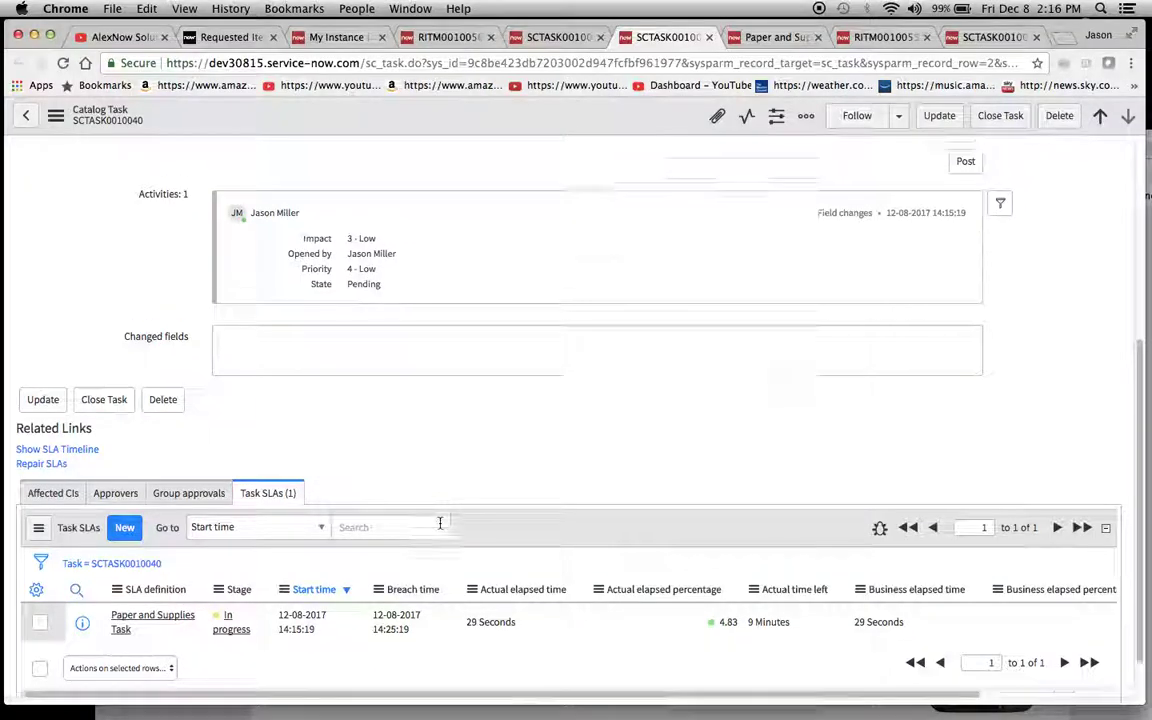
{"action": "scroll", "coordinate": [385, 275], "scroll_direction": "up", "scroll_amount": 7}
{"action": "left_click", "coordinate": [327, 225]}
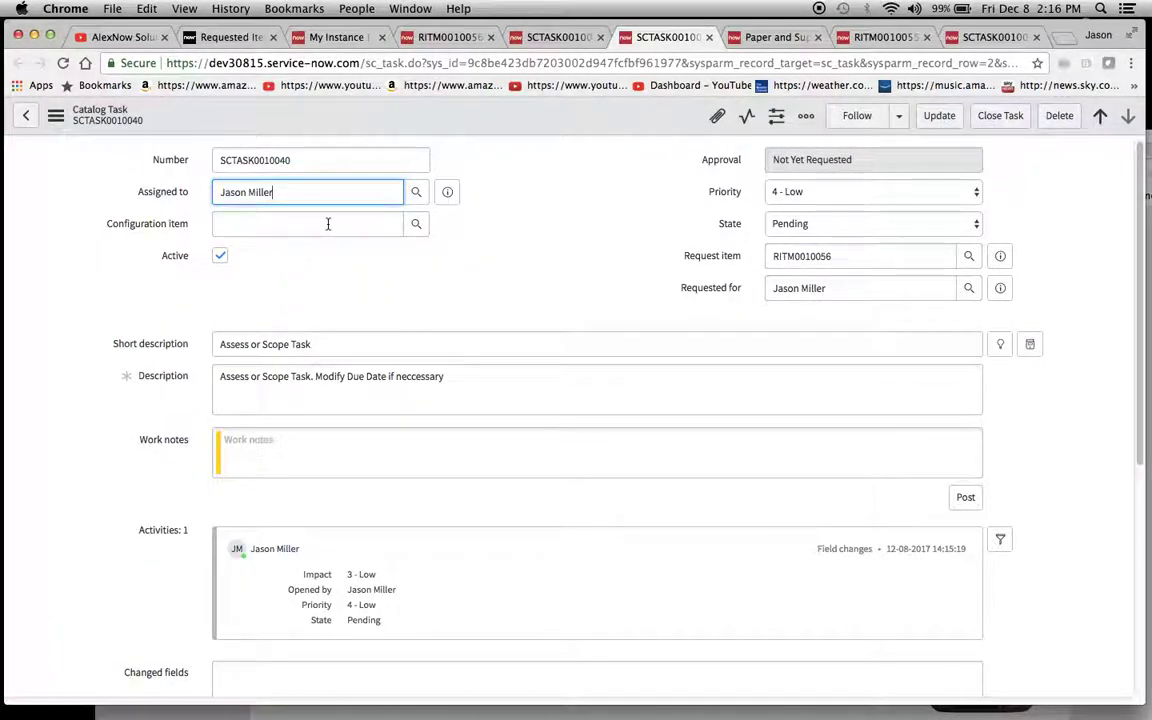
{"action": "left_click", "coordinate": [56, 116]}
{"action": "left_click", "coordinate": [98, 126]}
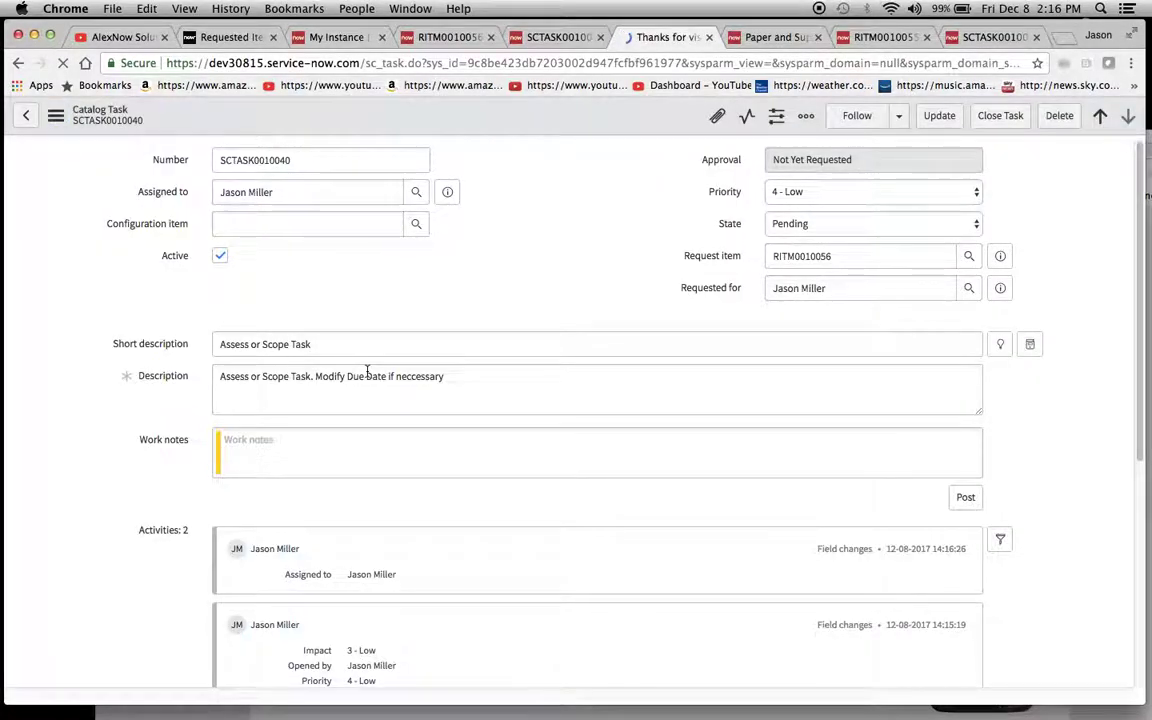
{"action": "scroll", "coordinate": [367, 372], "scroll_direction": "down", "scroll_amount": 10}
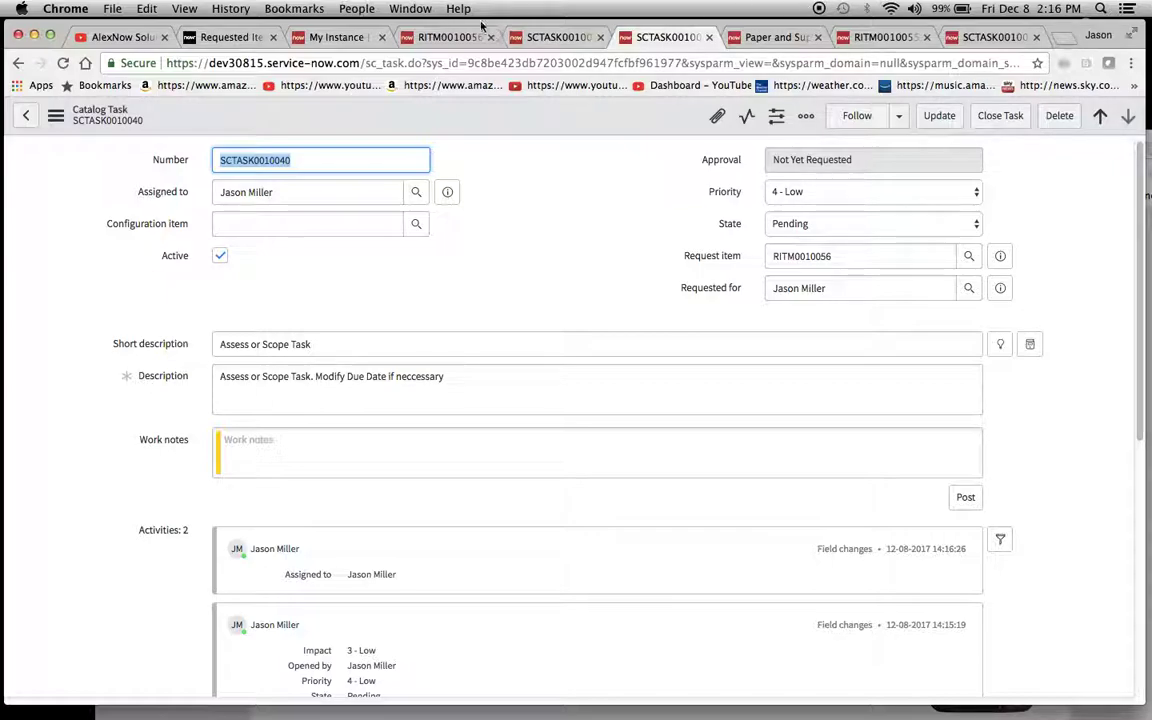
Open the instance in a new browser tab and display the Task SLAs list with task_sla.list in the navigator filter
{"action": "left_click", "coordinate": [335, 38]}
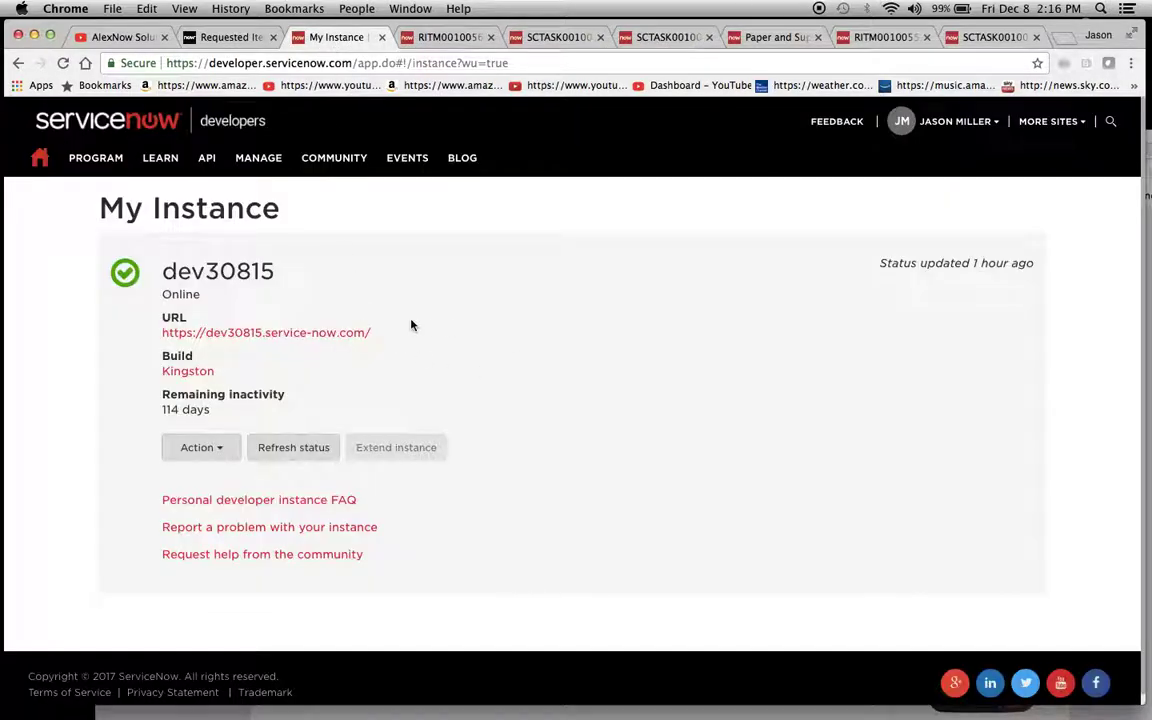
{"action": "left_click", "coordinate": [342, 331]}
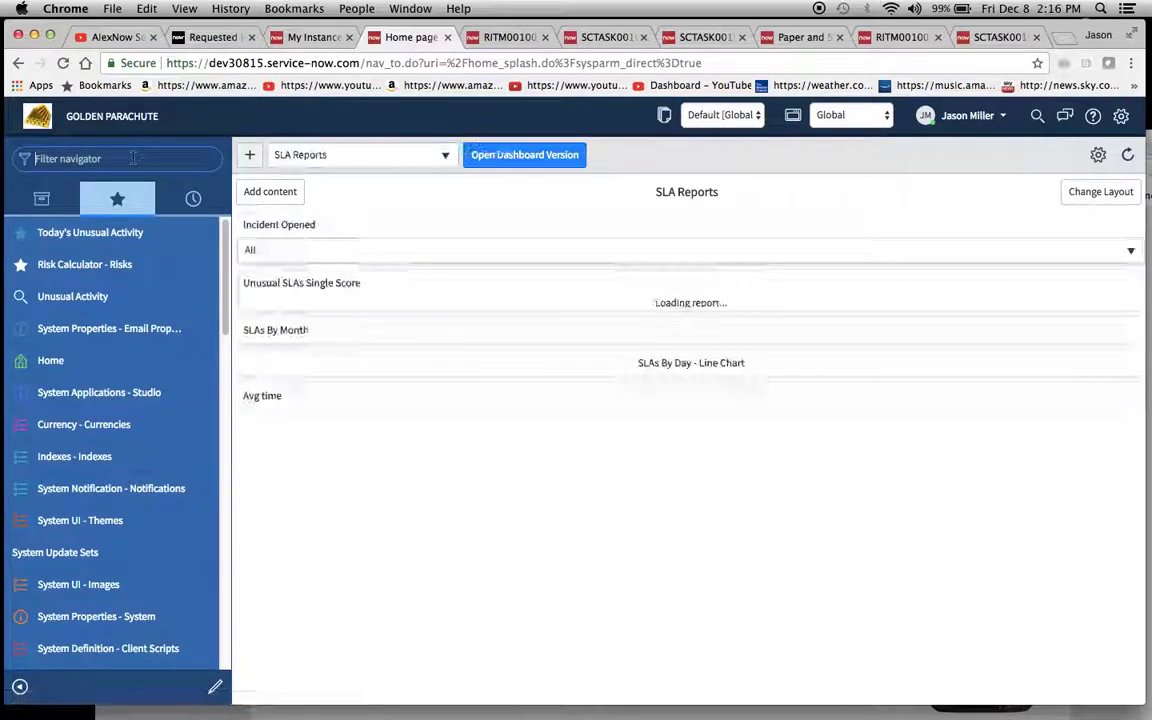
{"action": "type", "text": "task_sla"}
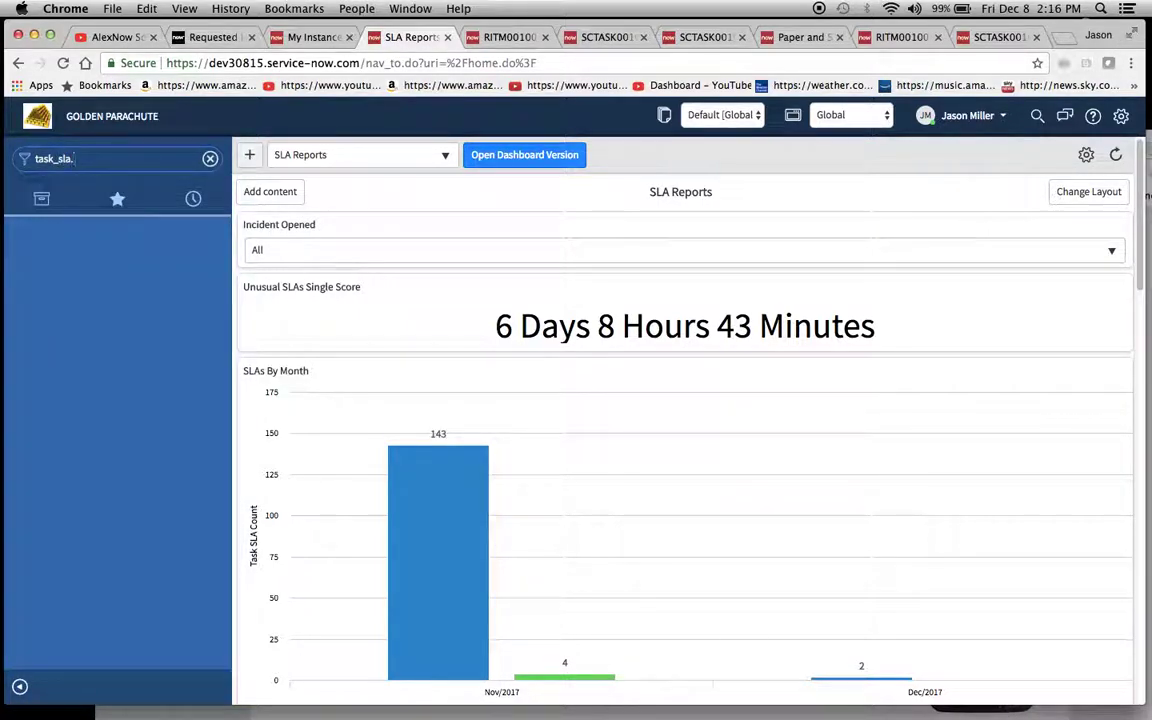
{"action": "type", "text": ".list"}
{"action": "key", "text": "Return"}
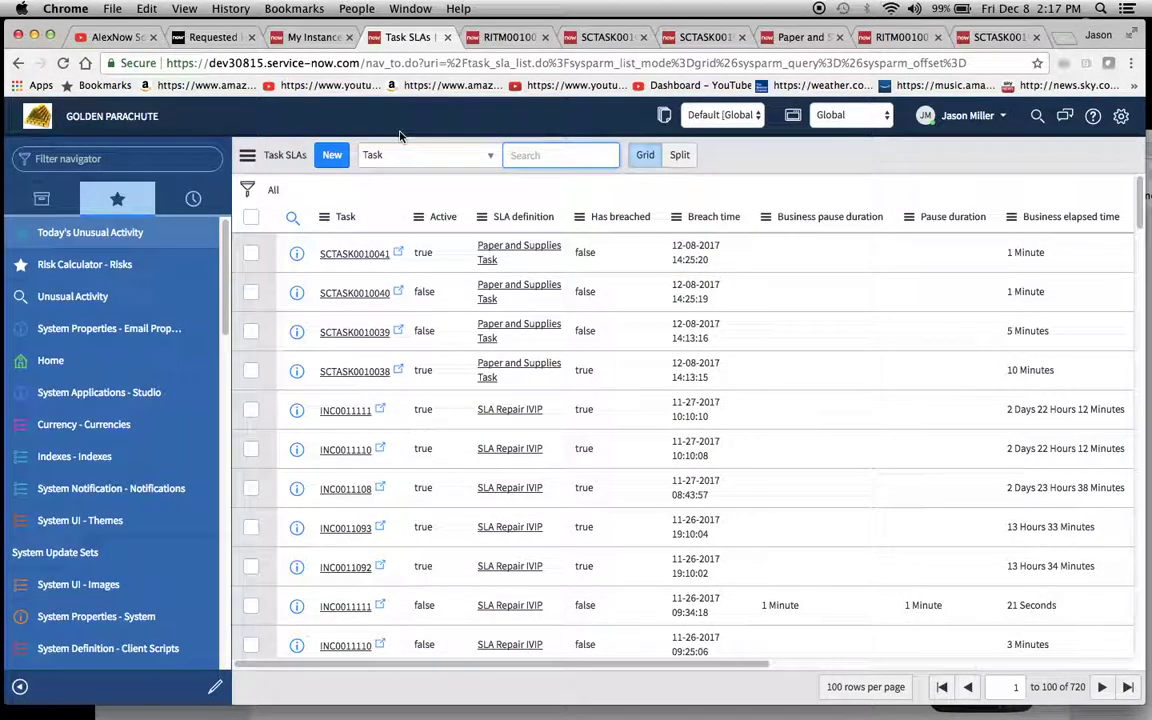
Switch to the AlexNow Solutions YouTube channel page and highlight the channel ID in its web address
{"action": "left_click", "coordinate": [114, 40]}
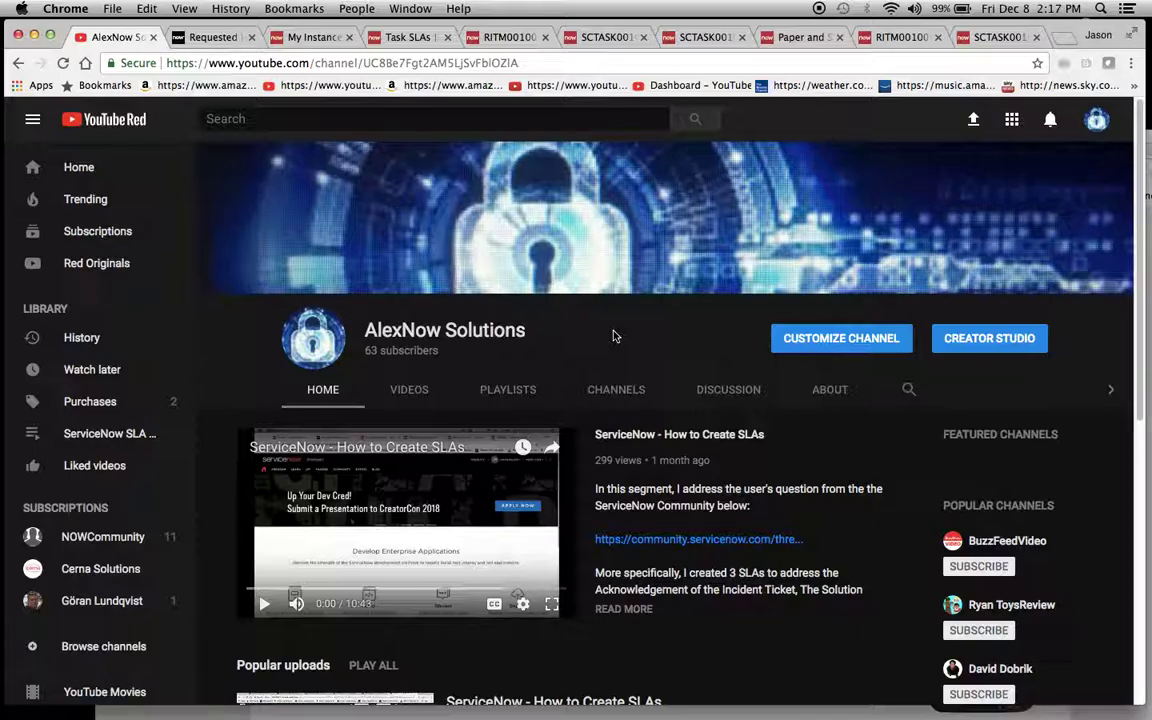
{"action": "left_click", "coordinate": [361, 62]}
{"action": "left_click_drag", "start_coordinate": [361, 62], "coordinate": [534, 62]}
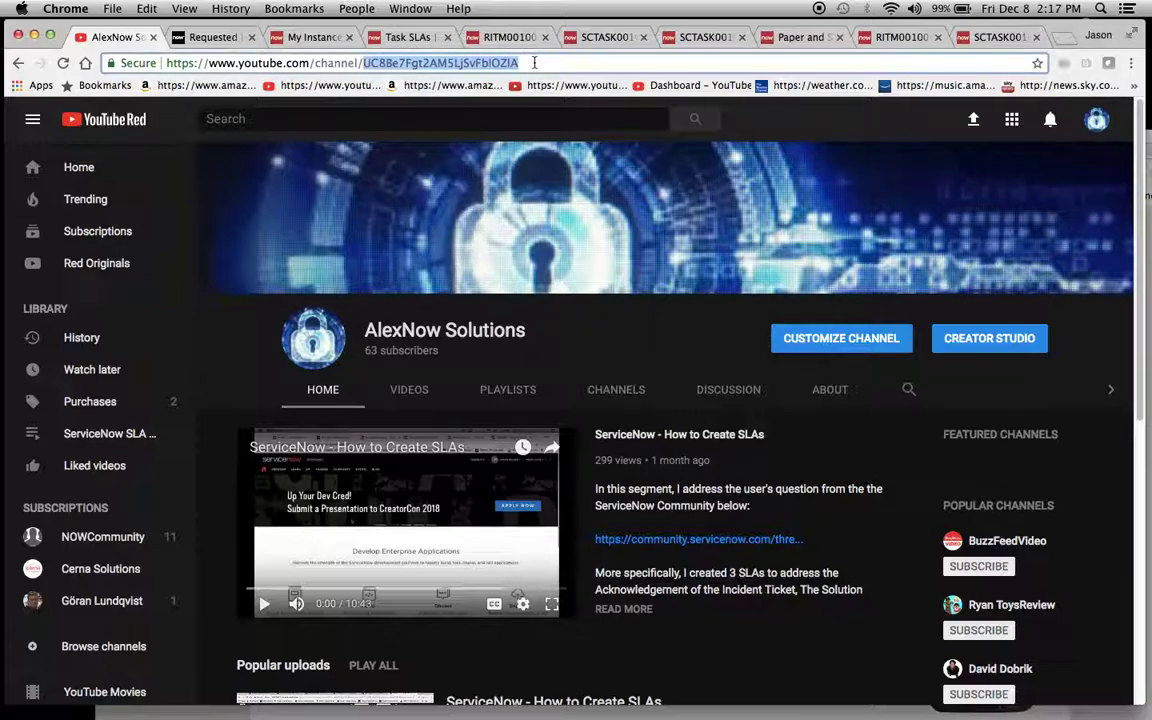